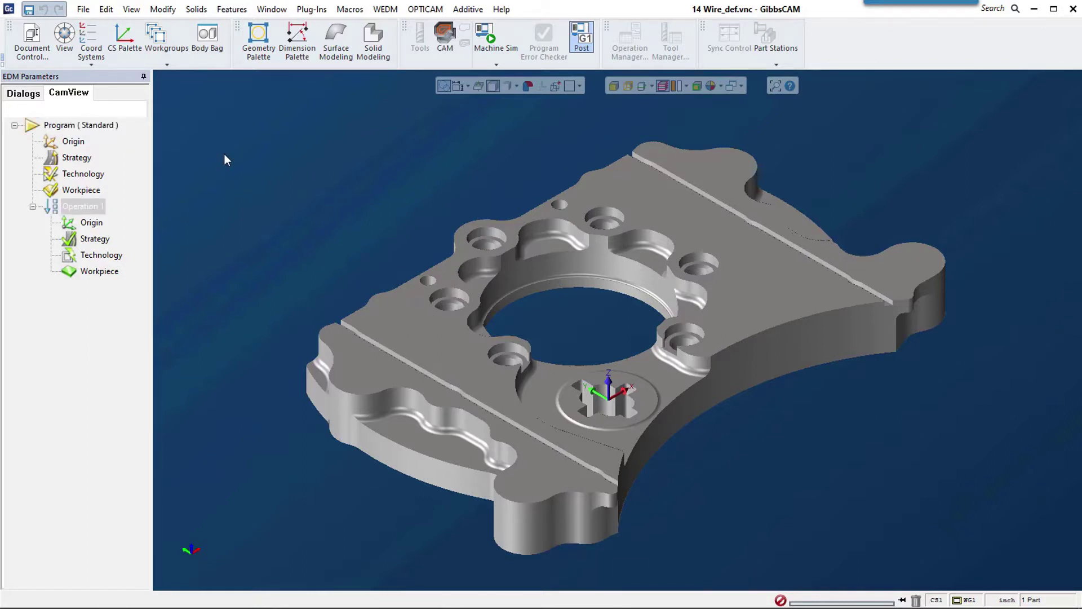
Try manual feature recognition on Operation 1, then return to the operation tree
{"action": "left_click", "coordinate": [82, 206]}
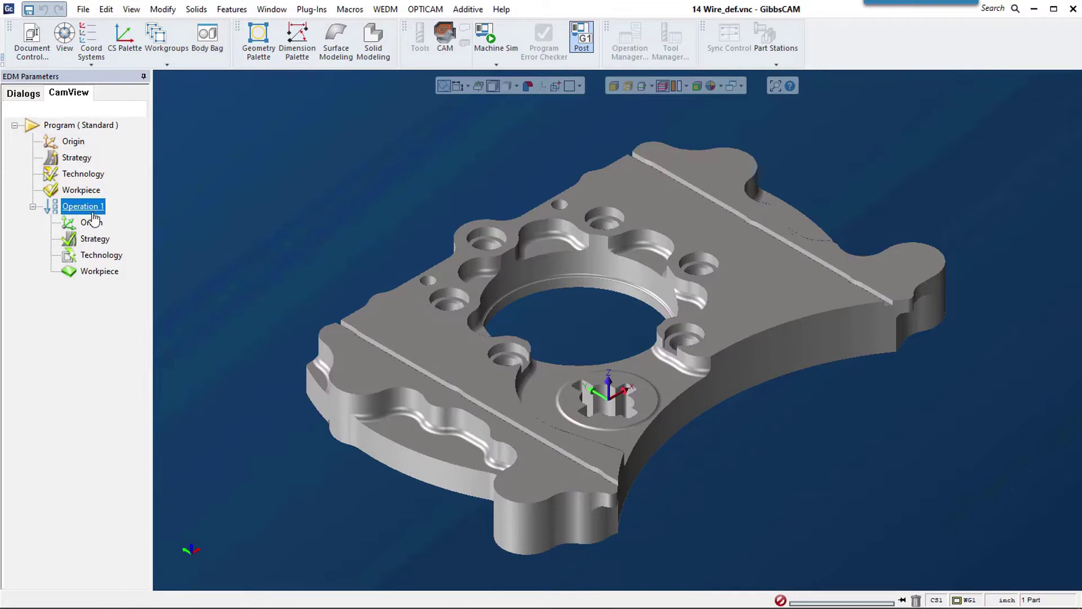
{"action": "right_click", "coordinate": [89, 207]}
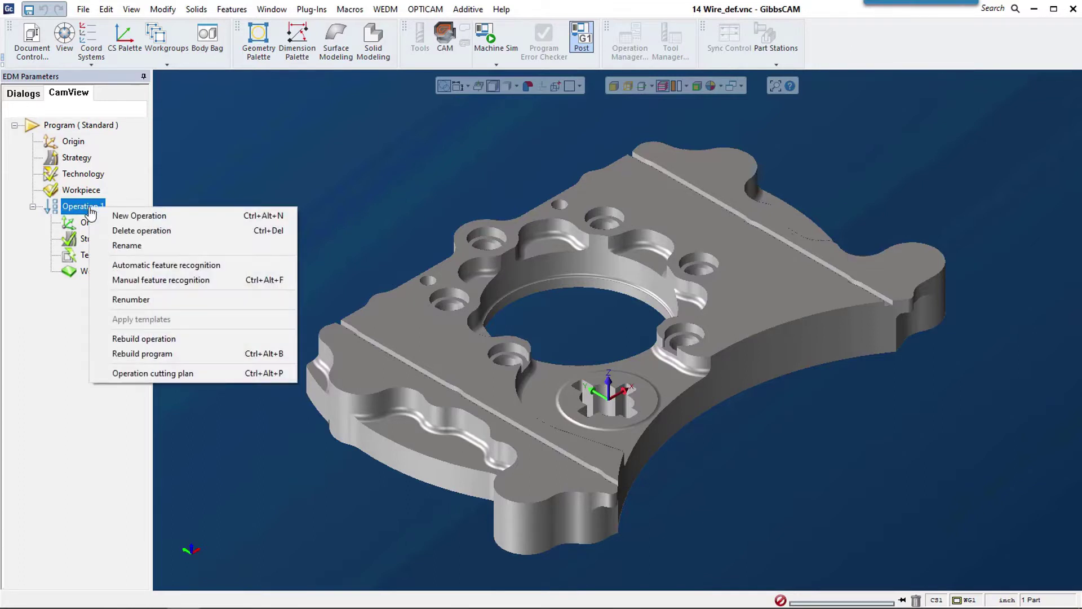
{"action": "left_click", "coordinate": [227, 281]}
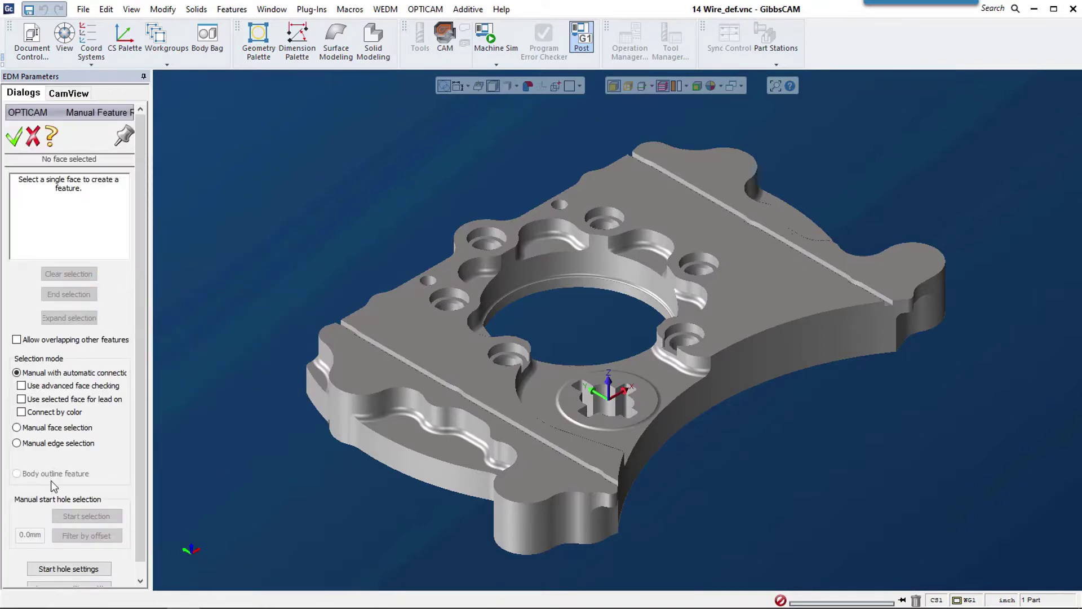
{"action": "left_click", "coordinate": [67, 444]}
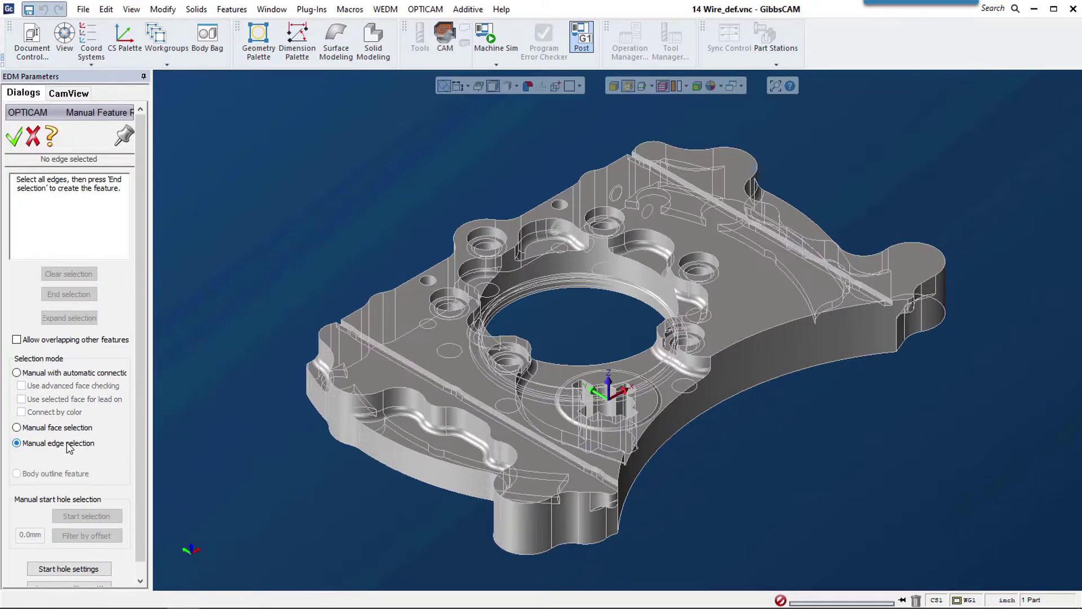
{"action": "left_click", "coordinate": [70, 428]}
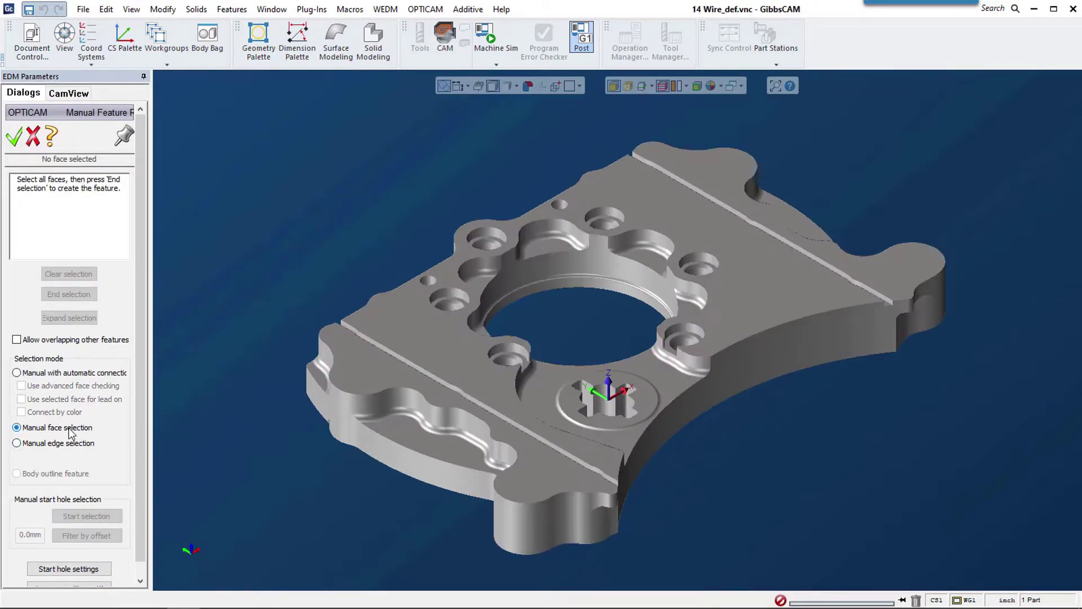
{"action": "left_click", "coordinate": [53, 95]}
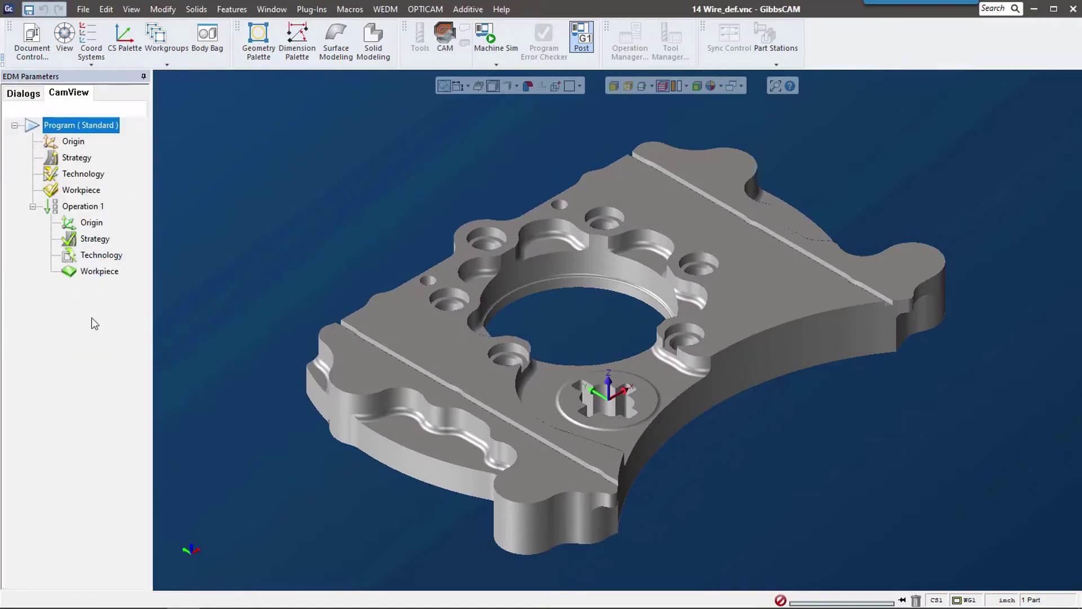
Run automatic feature recognition on Operation 1 for internal (die) features only
{"action": "right_click", "coordinate": [61, 206]}
{"action": "left_click", "coordinate": [169, 263]}
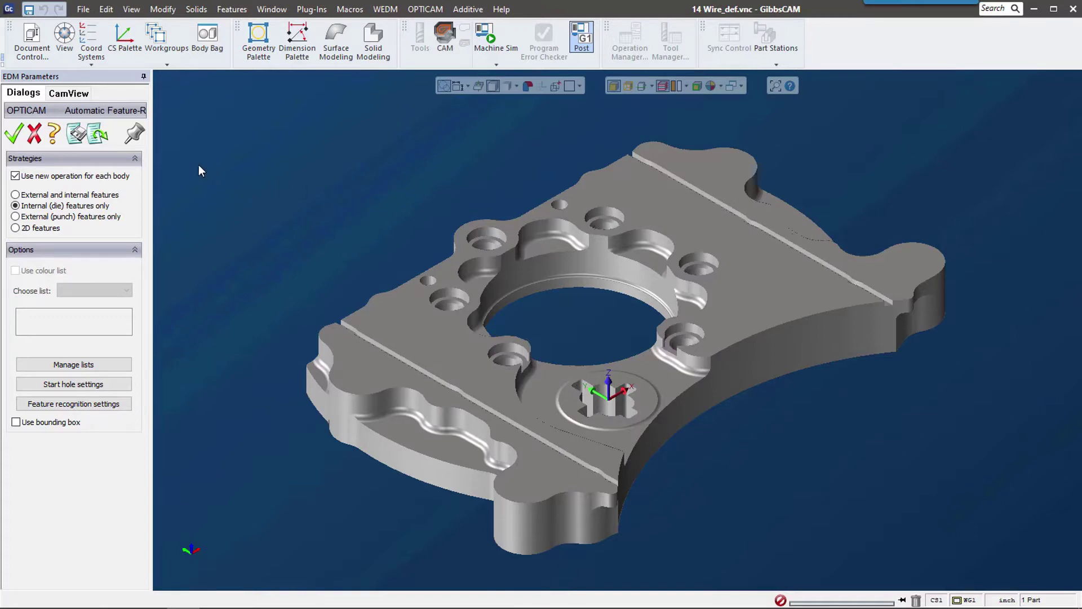
{"action": "left_click", "coordinate": [14, 138]}
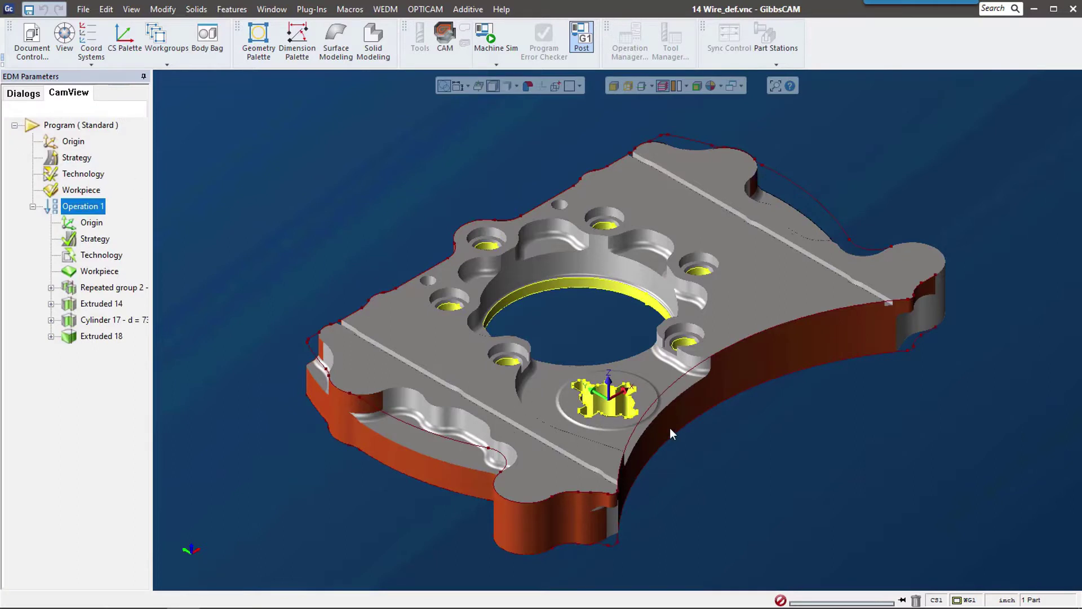
Inspect Repeated group 2, Extruded 14, Cylinder 17 and Extruded 18 in CamView, ending on Extruded 14
{"action": "left_click", "coordinate": [112, 288]}
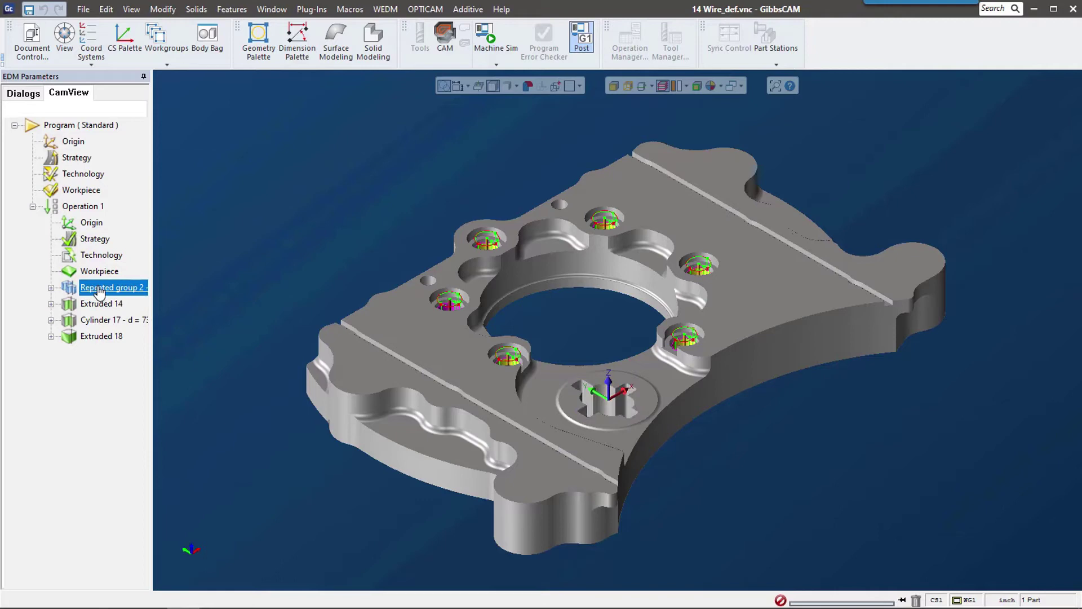
{"action": "left_click", "coordinate": [95, 307]}
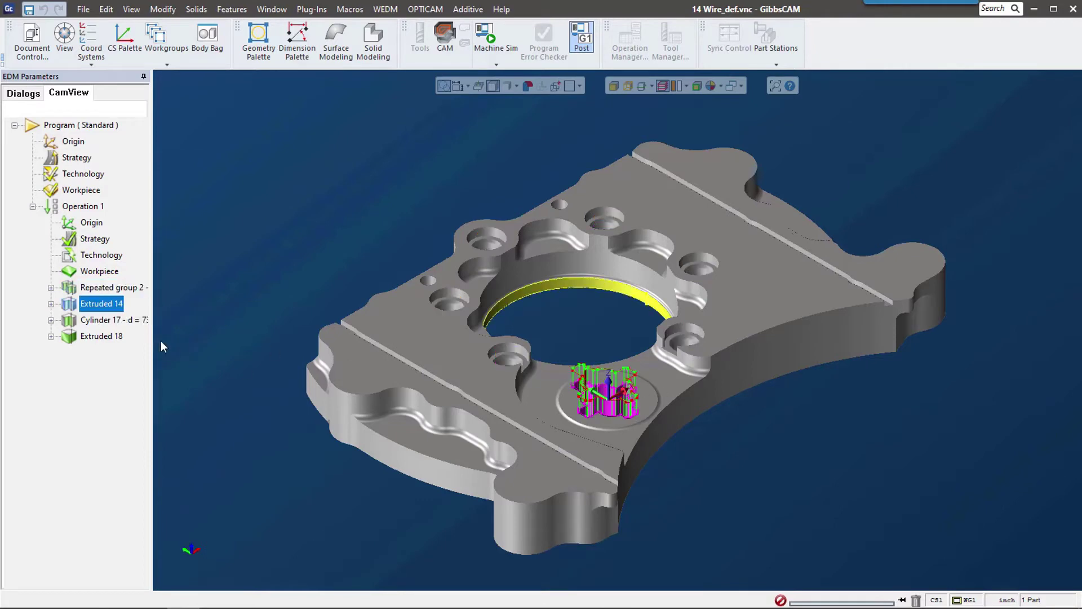
{"action": "left_click", "coordinate": [104, 320]}
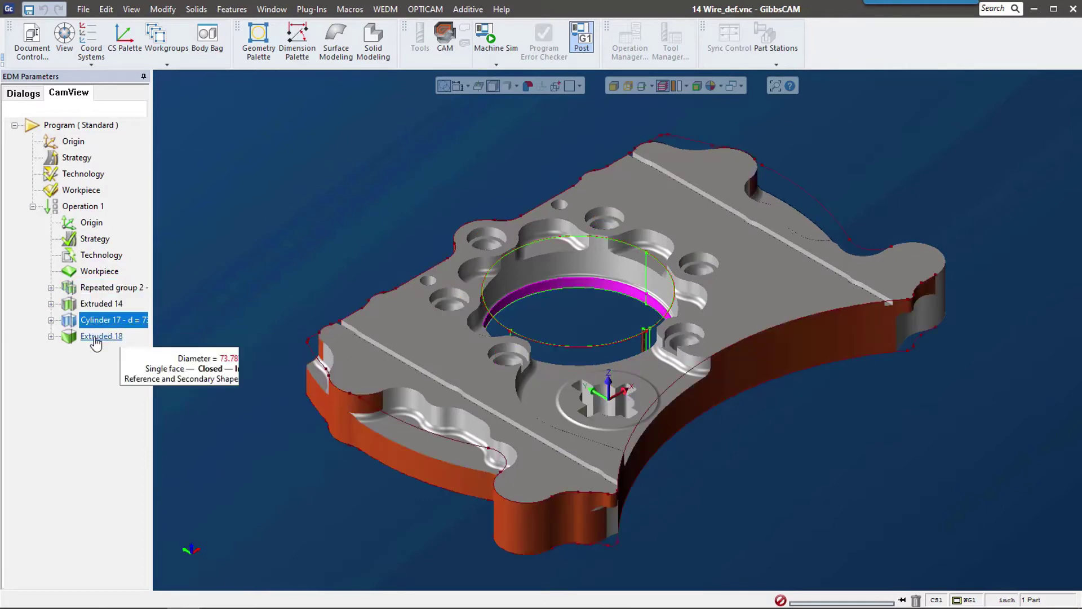
{"action": "left_click", "coordinate": [97, 340]}
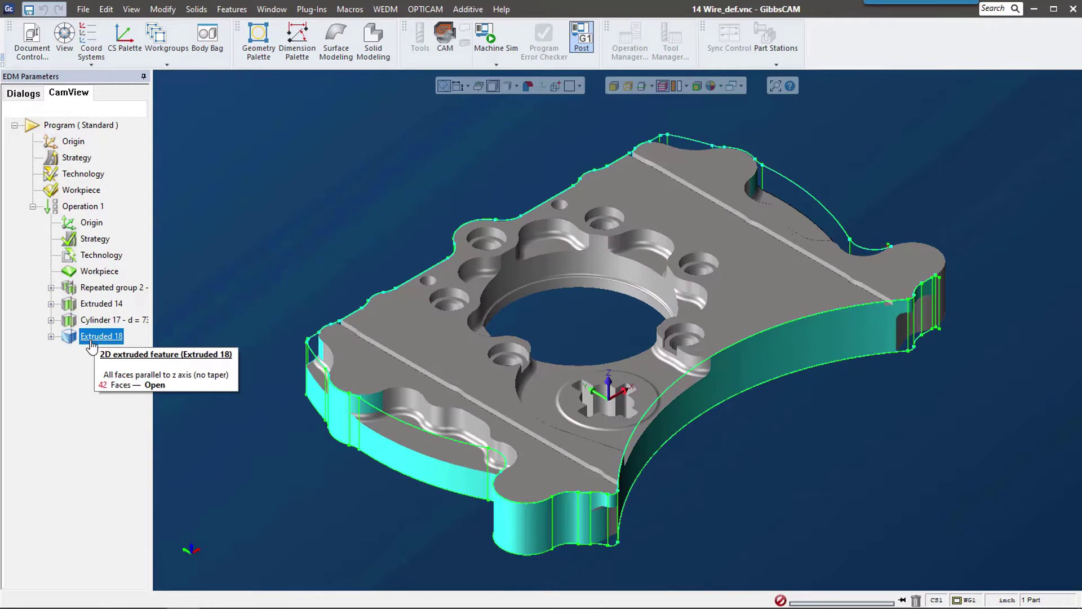
{"action": "left_click", "coordinate": [116, 307]}
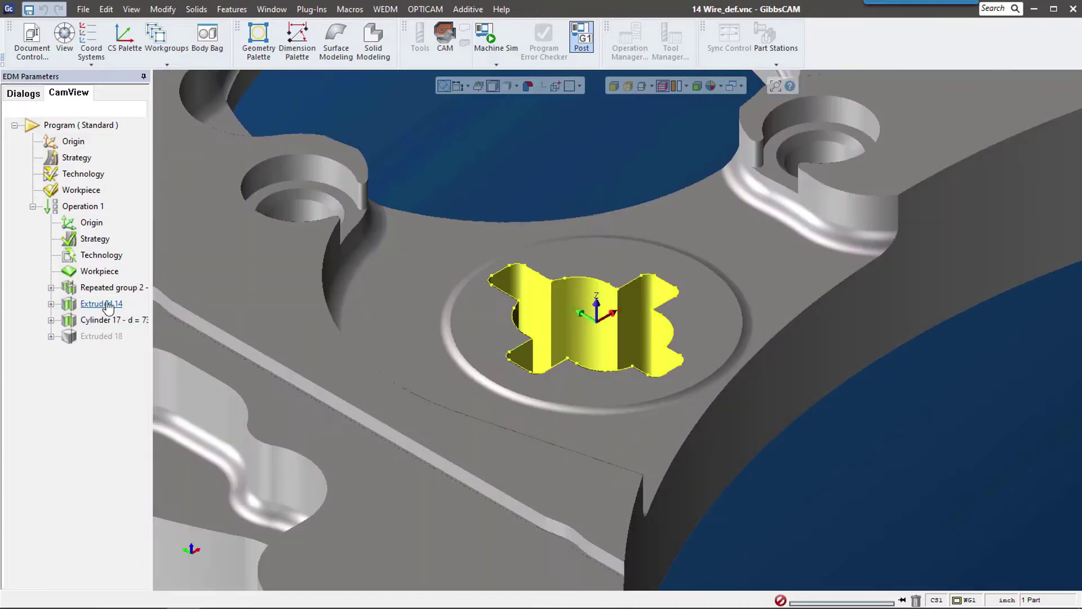
Disable the Repeated group 2 holes, then bring up Cylinder 17's options and reselect Extruded 14
{"action": "right_click", "coordinate": [102, 289]}
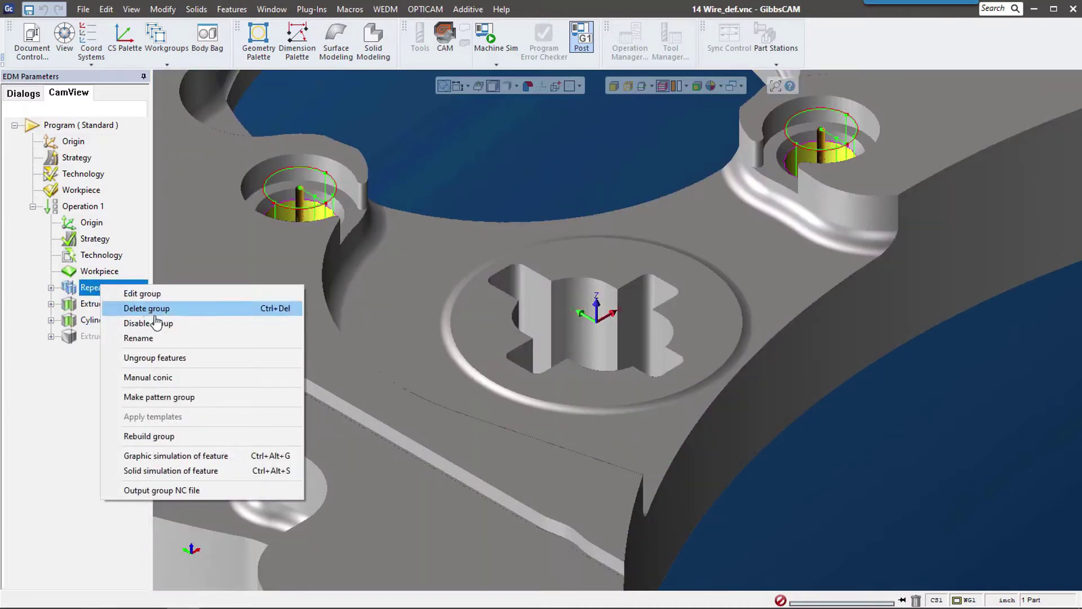
{"action": "left_click", "coordinate": [157, 324]}
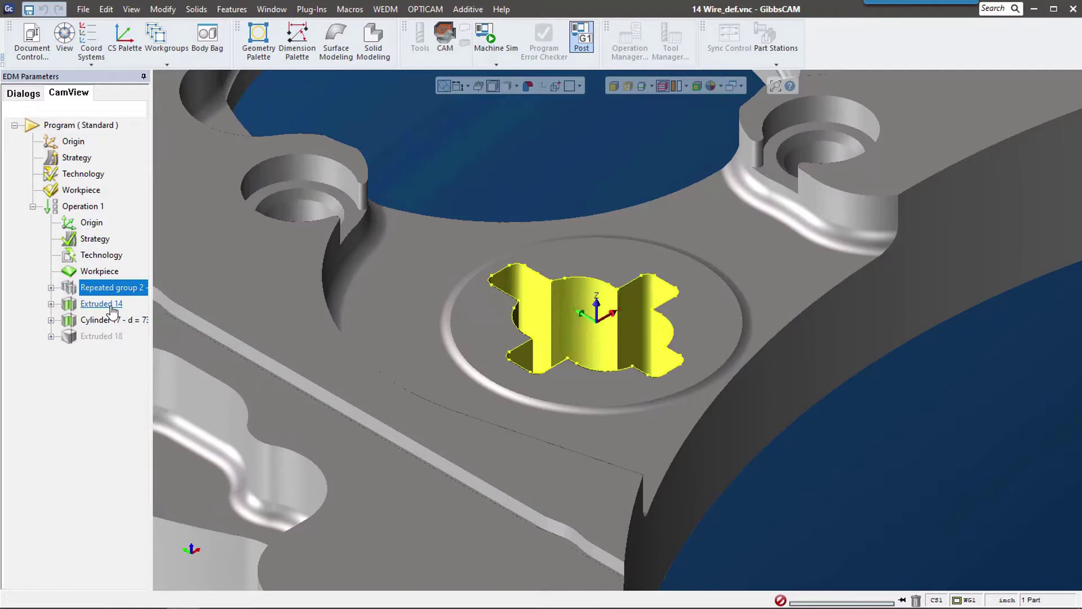
{"action": "right_click", "coordinate": [99, 326]}
{"action": "left_click", "coordinate": [104, 303]}
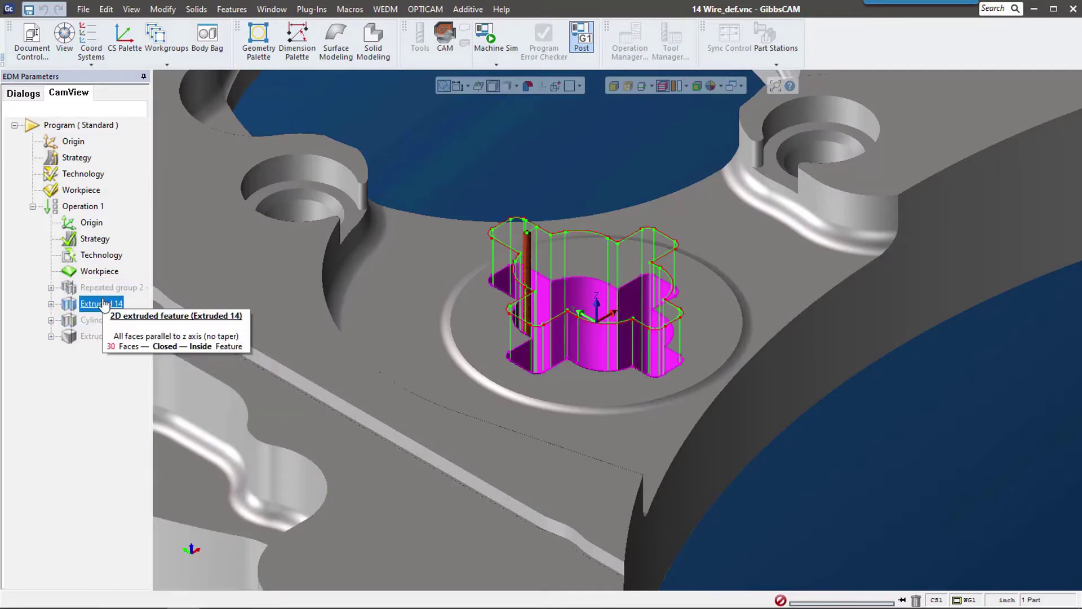
{"action": "left_click", "coordinate": [91, 224]}
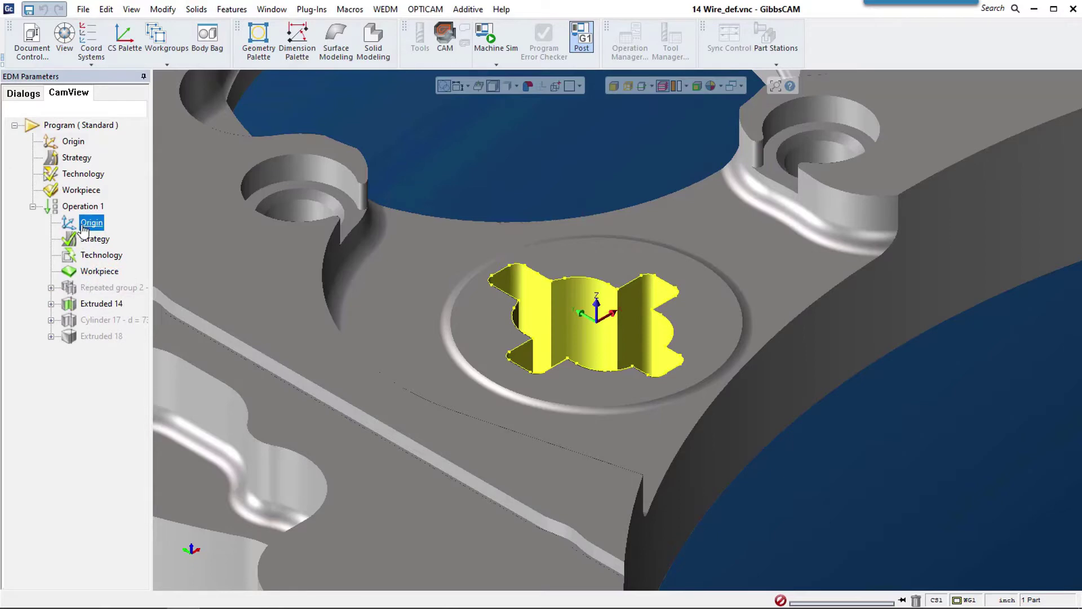
{"action": "double_click", "coordinate": [91, 222]}
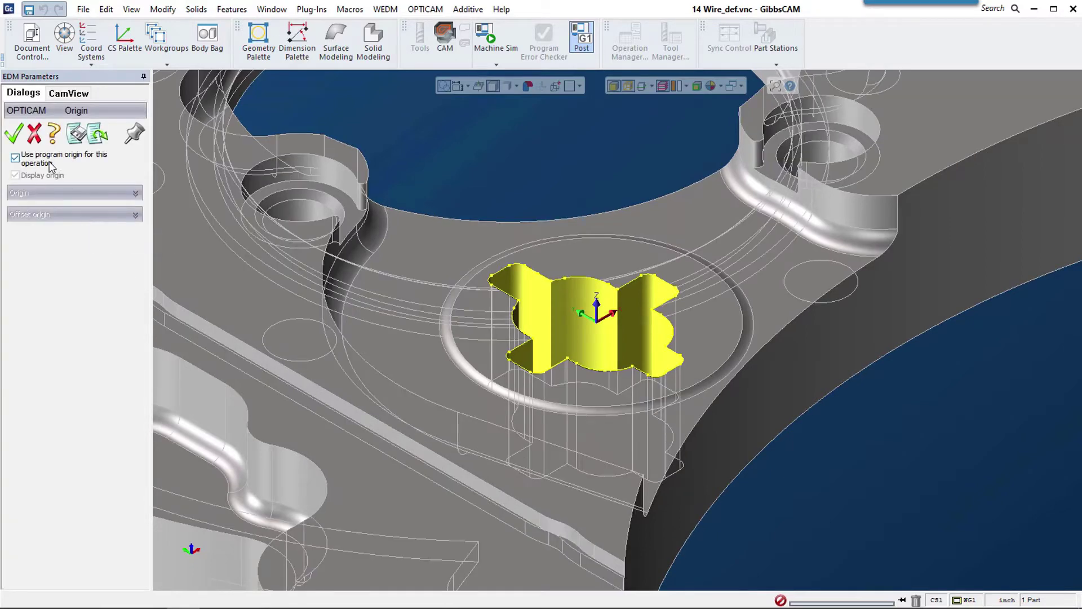
{"action": "left_click", "coordinate": [16, 158]}
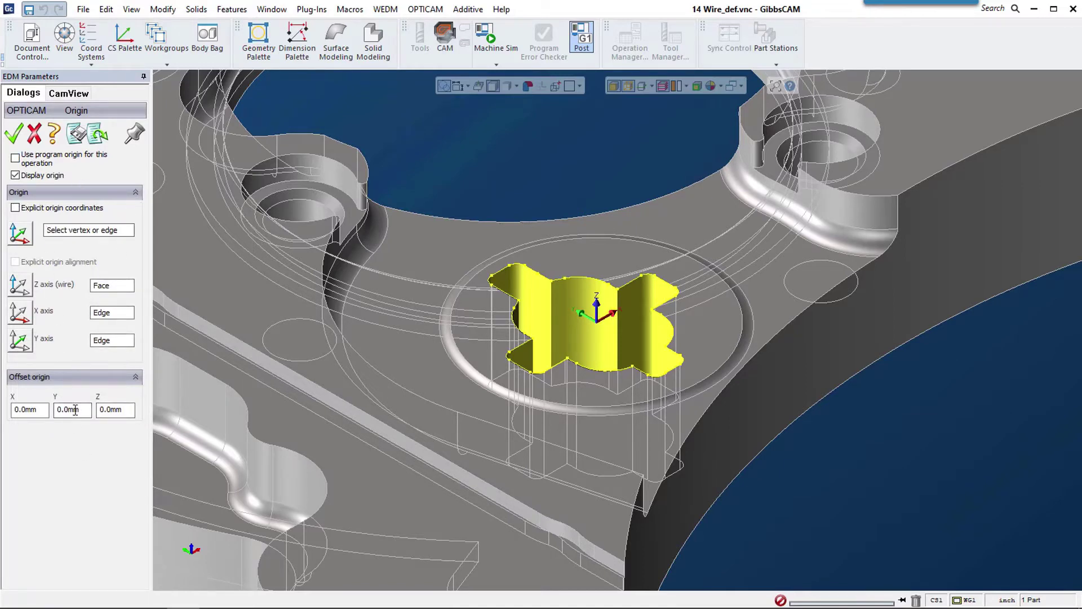
{"action": "left_click", "coordinate": [15, 158]}
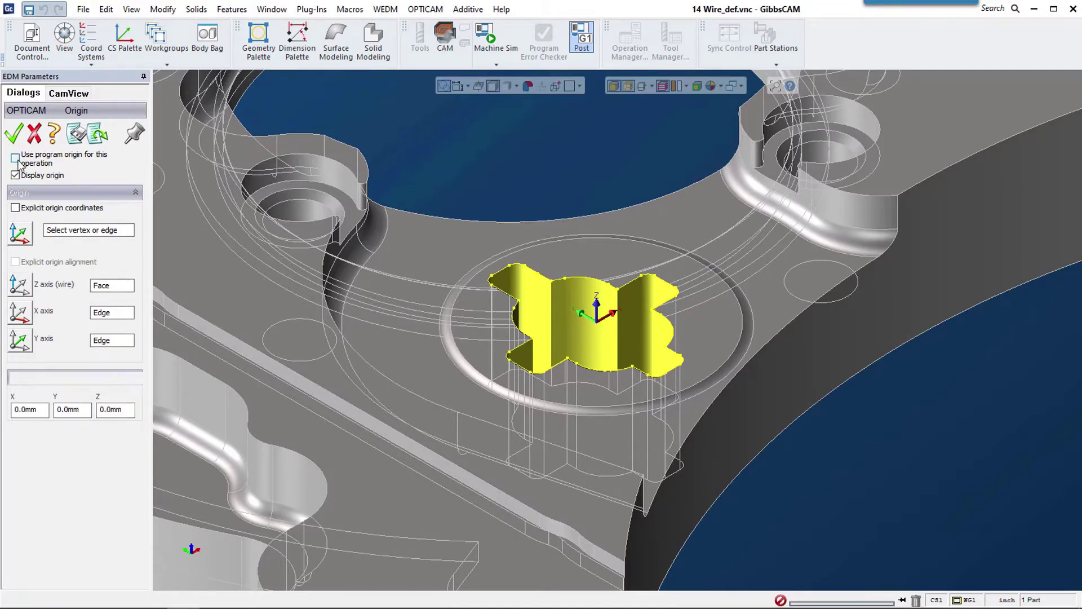
Discard the origin changes and review Operation 1's strategy settings
{"action": "left_click", "coordinate": [35, 134]}
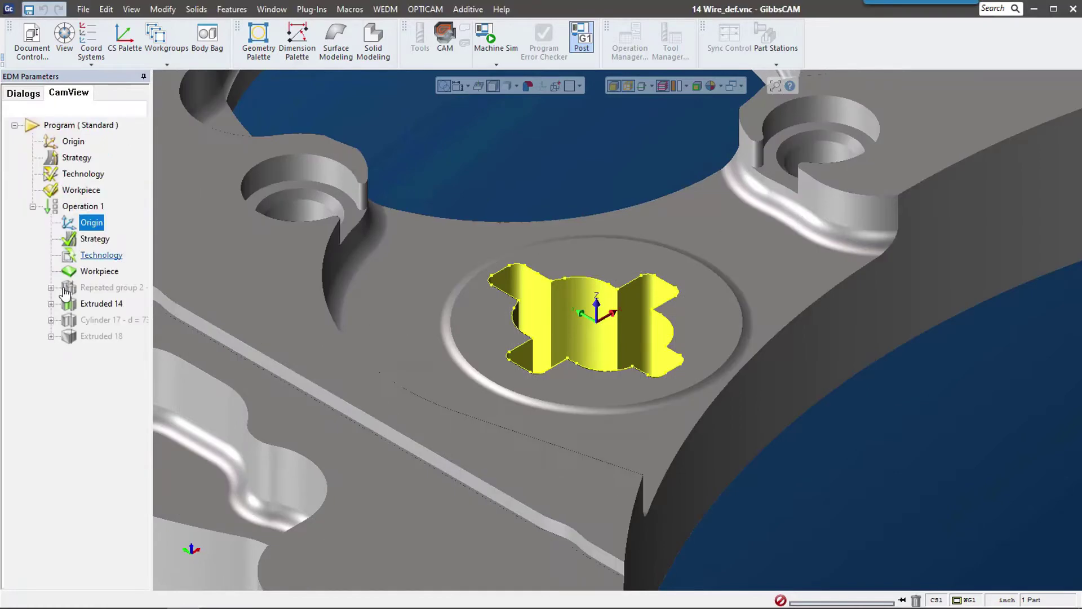
{"action": "left_click", "coordinate": [94, 240]}
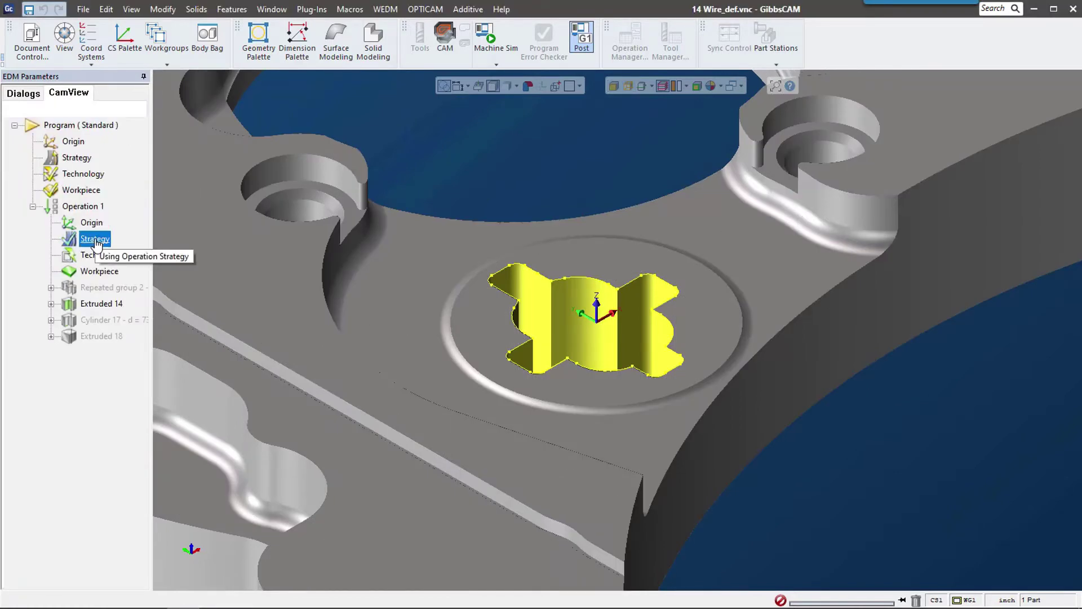
{"action": "double_click", "coordinate": [94, 240]}
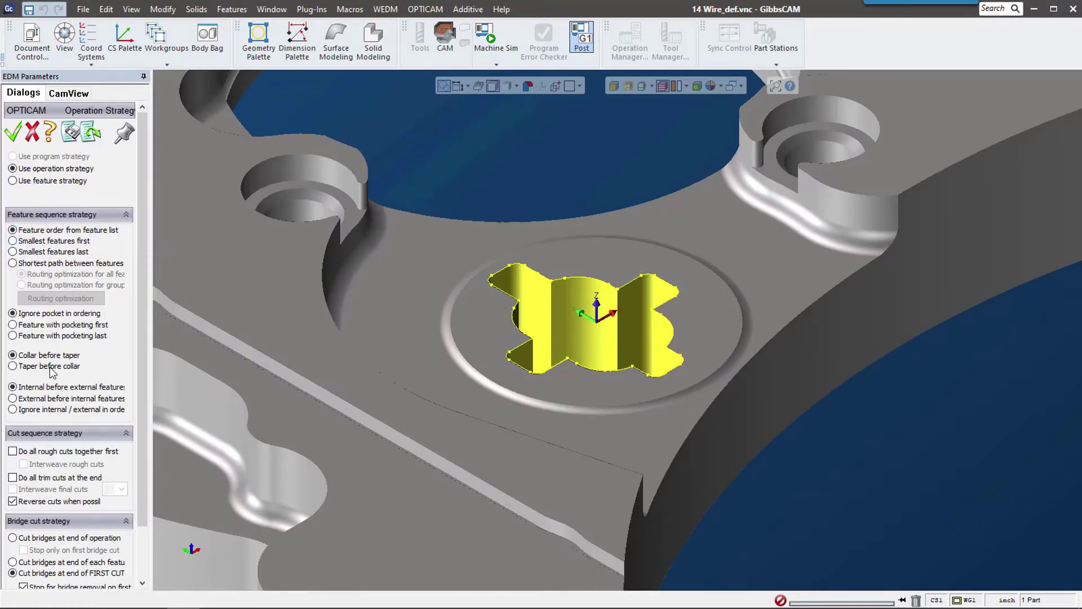
{"action": "scroll", "coordinate": [59, 452], "scroll_direction": "down", "scroll_amount": 2}
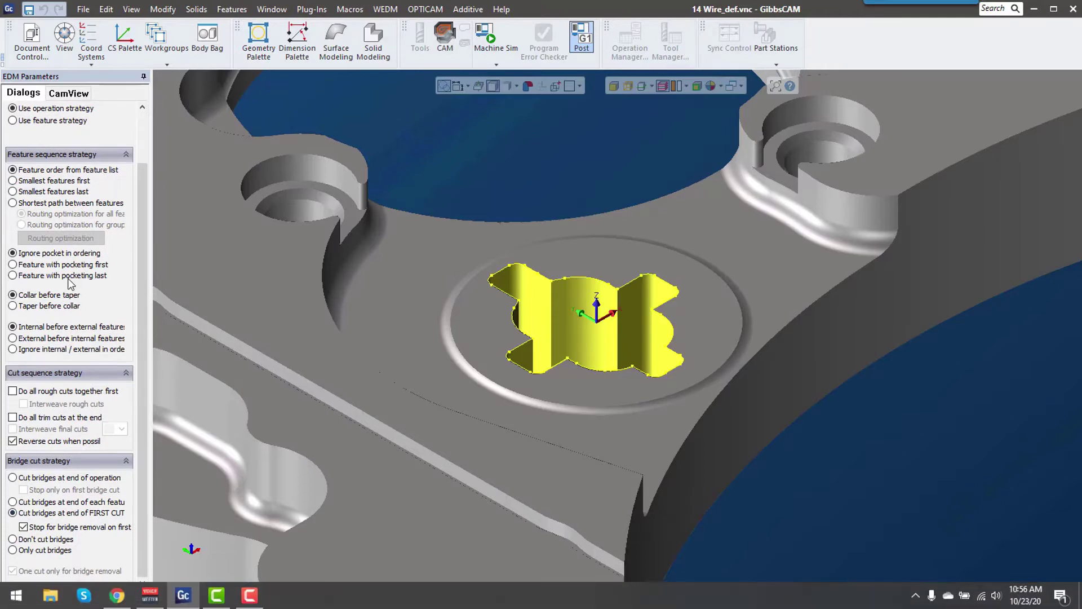
{"action": "scroll", "coordinate": [43, 349], "scroll_direction": "up", "scroll_amount": 2}
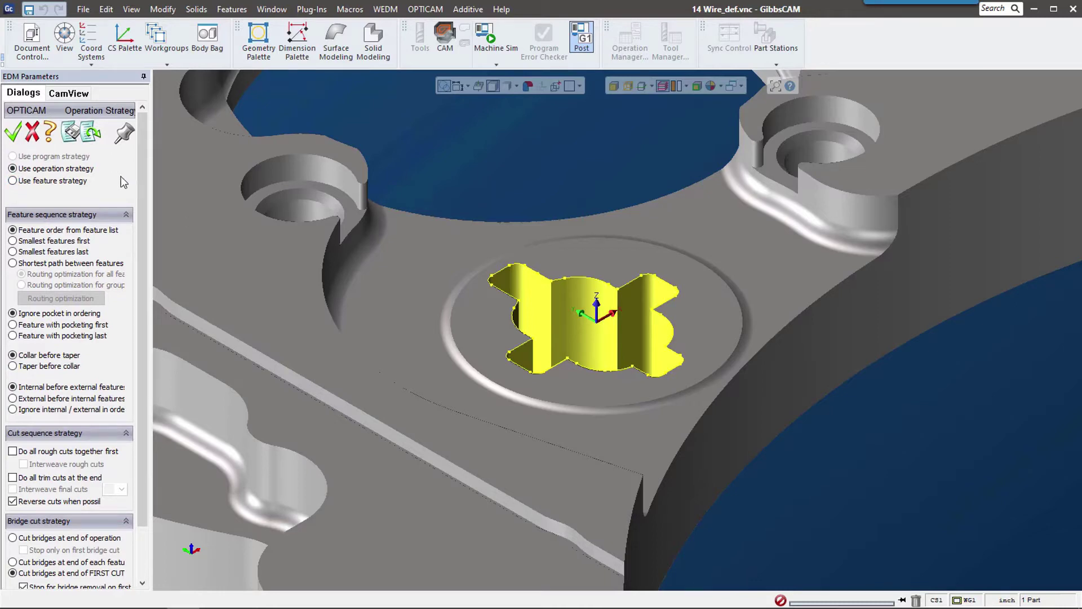
{"action": "scroll", "coordinate": [74, 457], "scroll_direction": "down", "scroll_amount": 2}
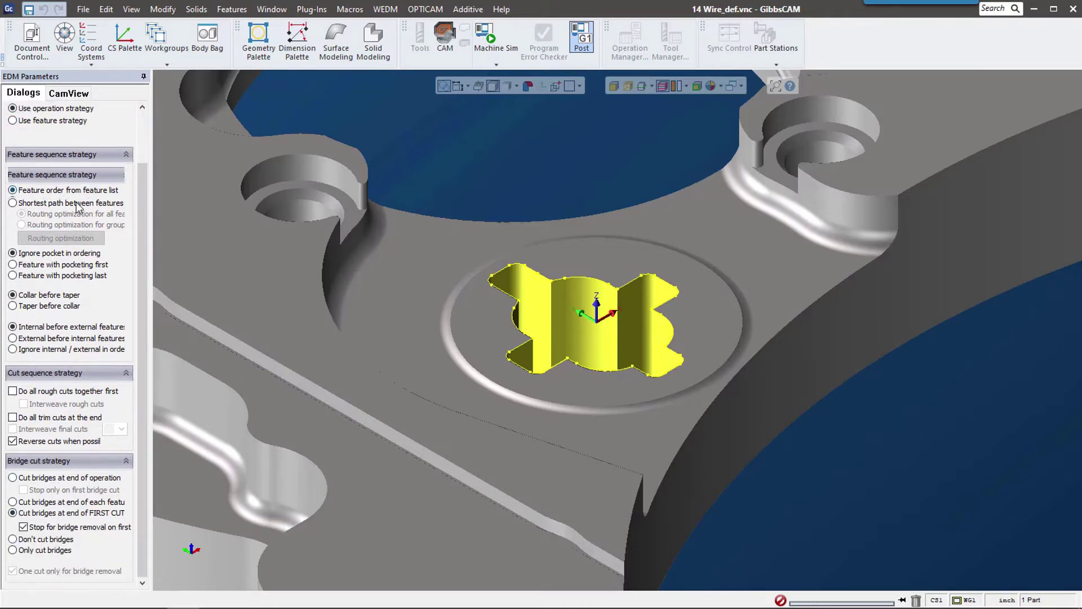
{"action": "scroll", "coordinate": [76, 193], "scroll_direction": "up", "scroll_amount": 2}
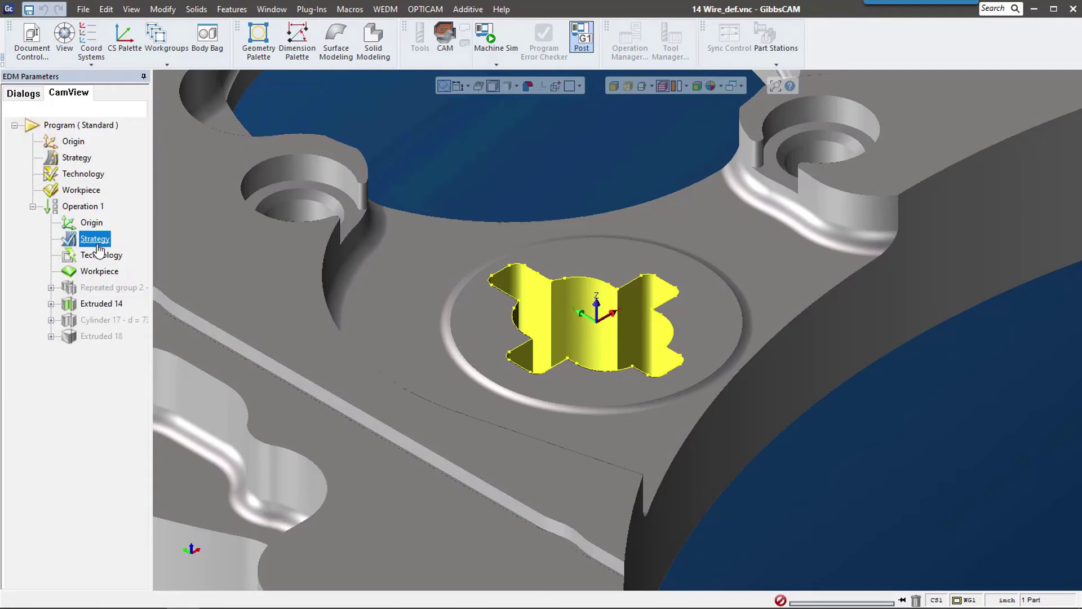
Give Operation 1 its own technology: no wire diameter filter, 1/2 Hard Brass wire, Copper material
{"action": "left_click", "coordinate": [96, 257]}
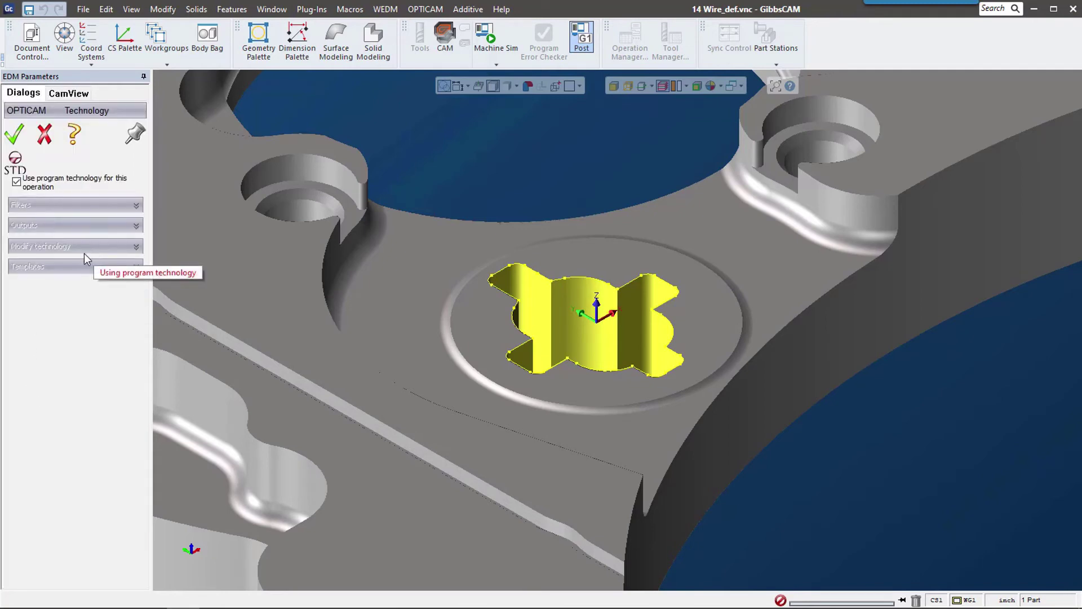
{"action": "left_click", "coordinate": [16, 182]}
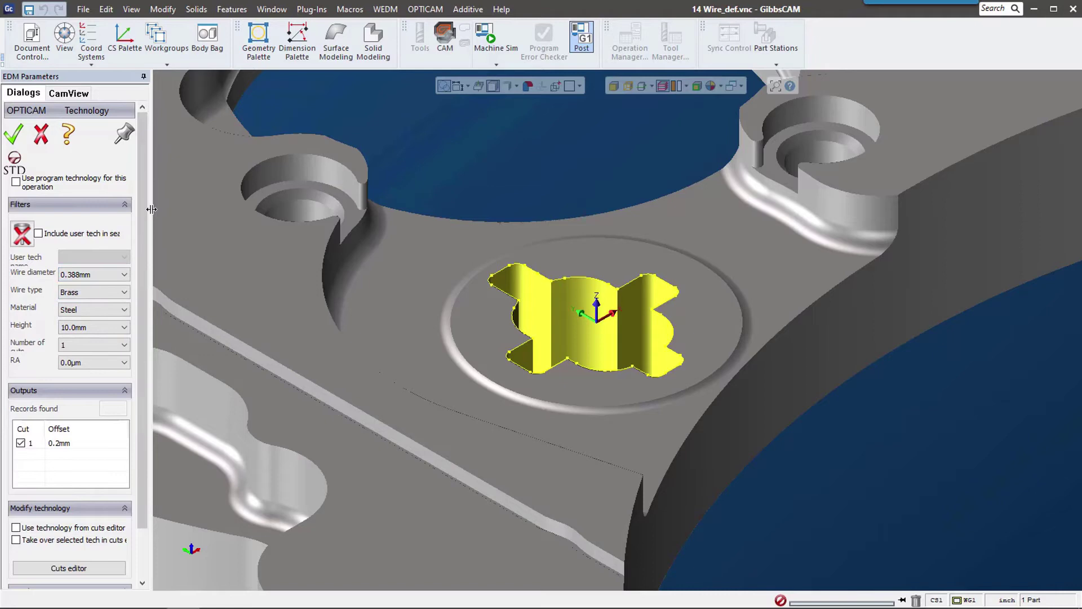
{"action": "left_click_drag", "start_coordinate": [151, 210], "coordinate": [215, 210]}
{"action": "left_click", "coordinate": [167, 290]}
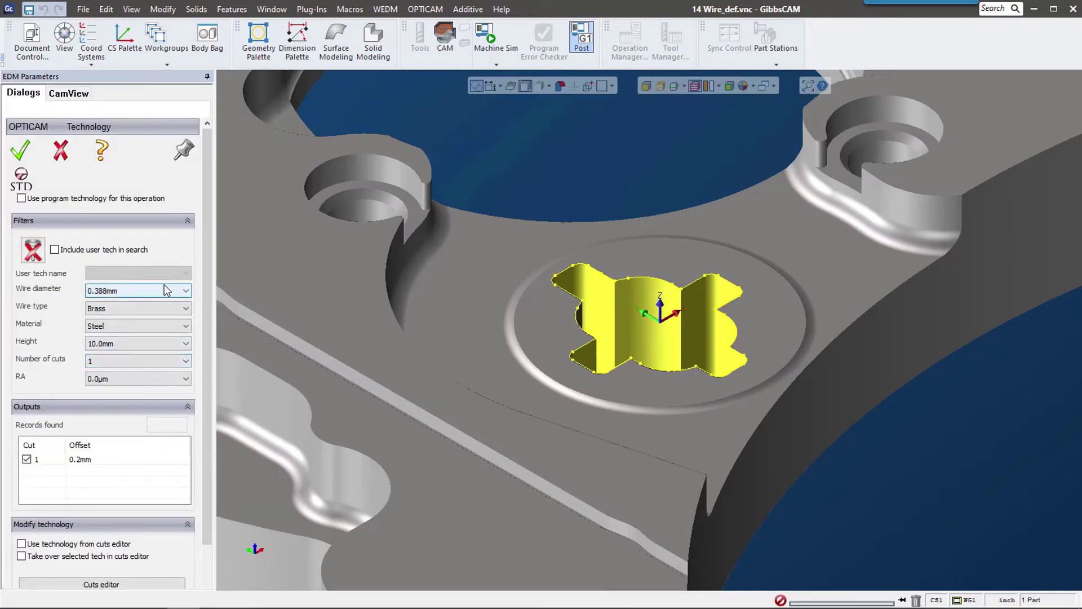
{"action": "key", "text": "BackSpace"}
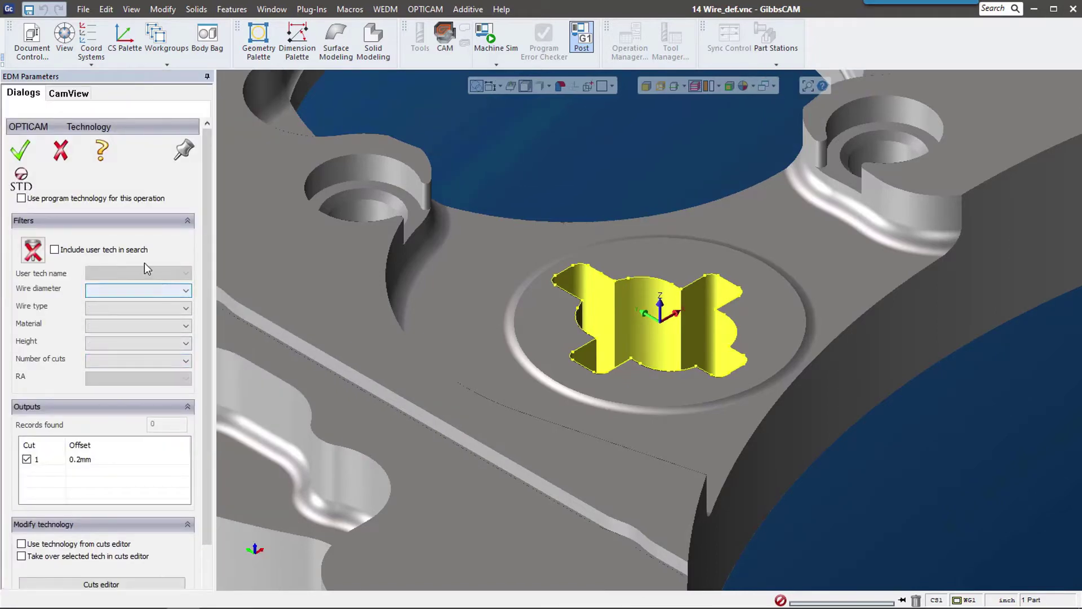
{"action": "left_click", "coordinate": [163, 308]}
{"action": "left_click", "coordinate": [148, 339]}
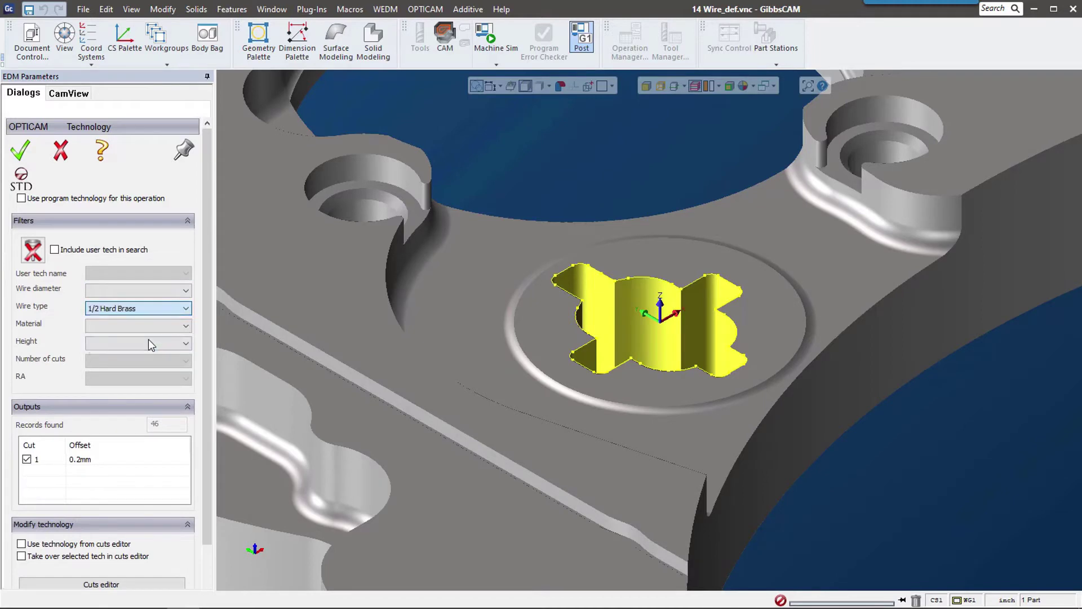
{"action": "left_click", "coordinate": [141, 323]}
{"action": "left_click", "coordinate": [130, 349]}
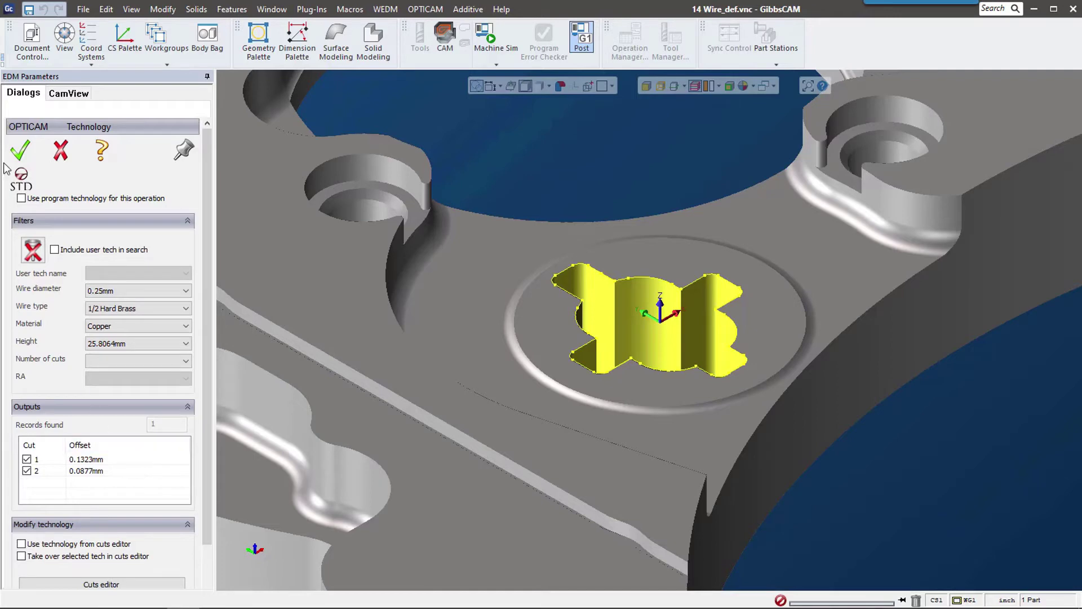
Make Operation 1 use the specific stock solid as its workpiece instead of the program's
{"action": "left_click", "coordinate": [69, 92]}
{"action": "left_click", "coordinate": [93, 272]}
{"action": "double_click", "coordinate": [93, 272]}
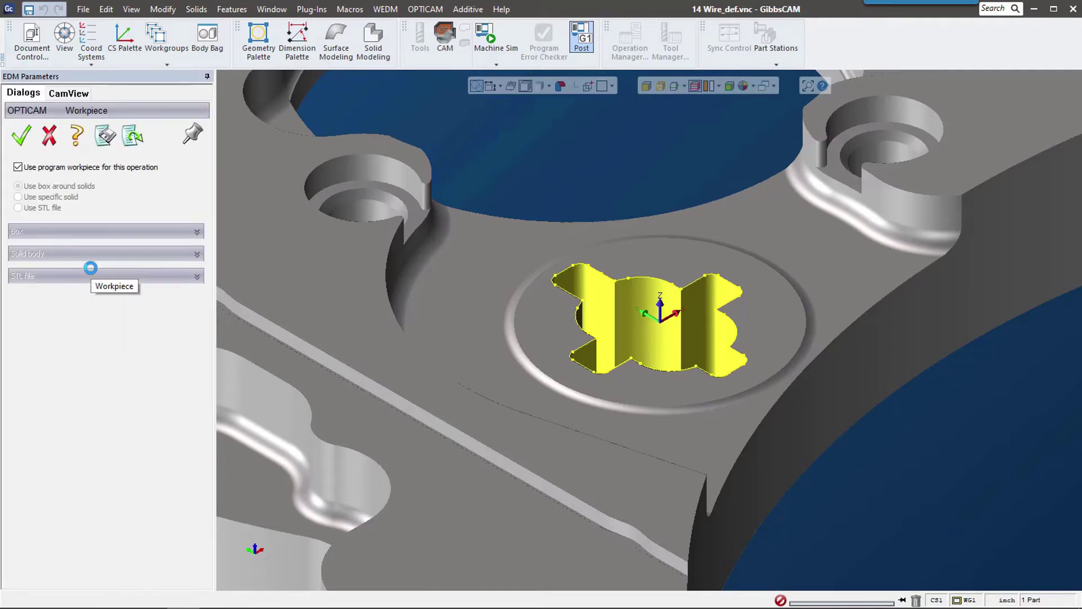
{"action": "left_click", "coordinate": [76, 167]}
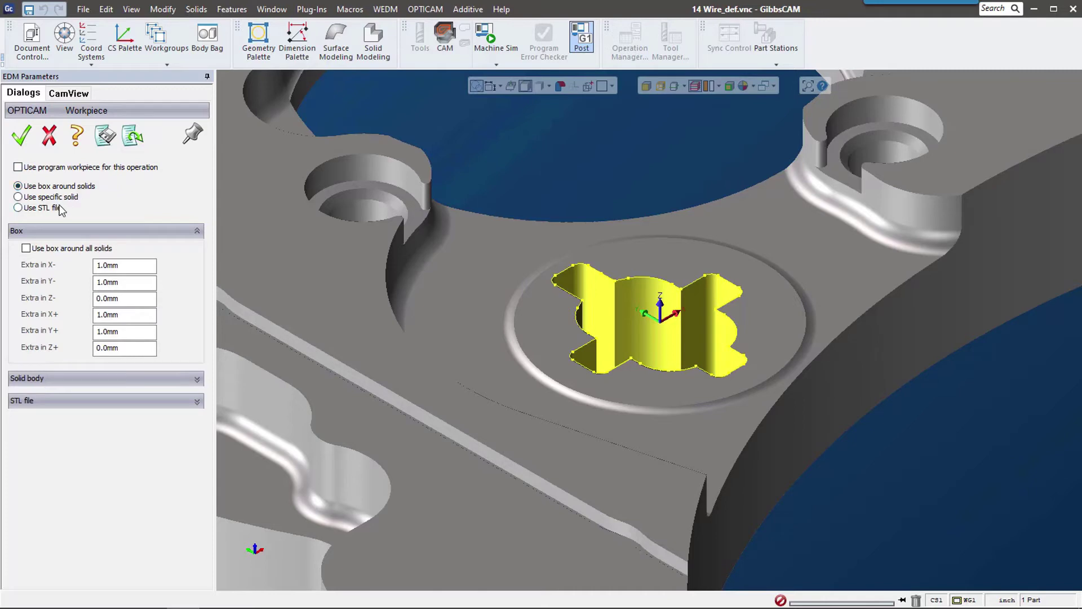
{"action": "left_click", "coordinate": [18, 197]}
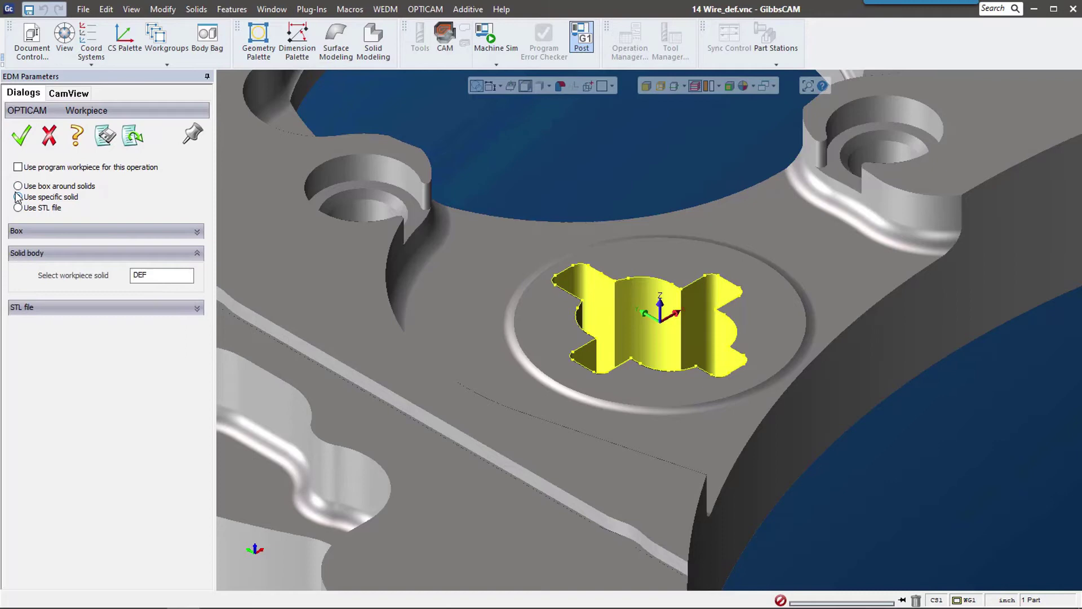
{"action": "double_click", "coordinate": [182, 273]}
{"action": "type", "text": "stock"}
{"action": "key", "text": "Return"}
{"action": "left_click", "coordinate": [85, 305]}
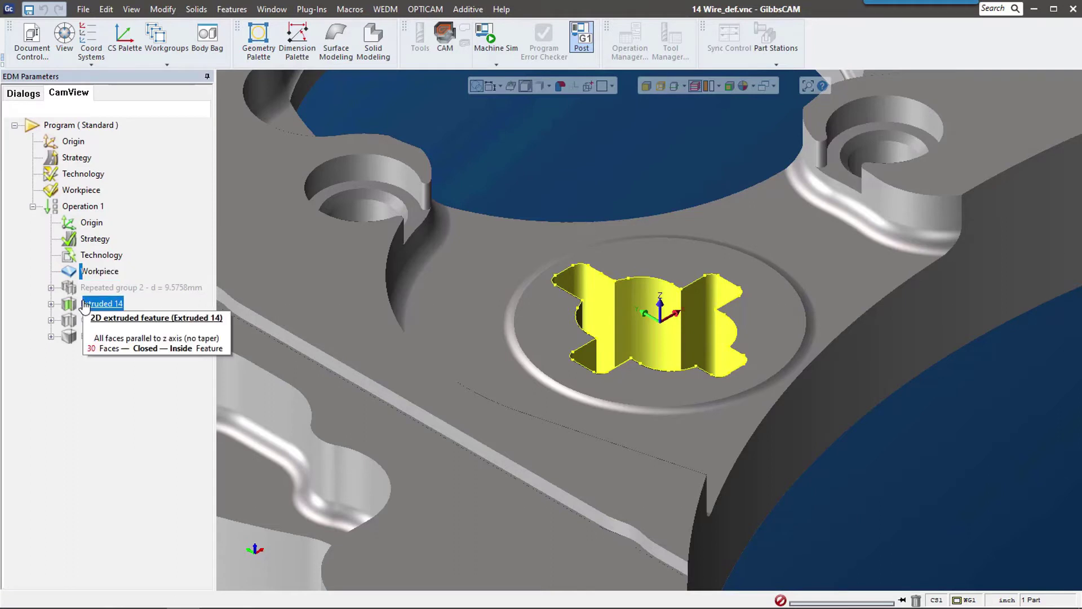
Expand Extruded 14, review its feature strategy without changes, and browse Segment 1's entries
{"action": "left_click", "coordinate": [51, 303]}
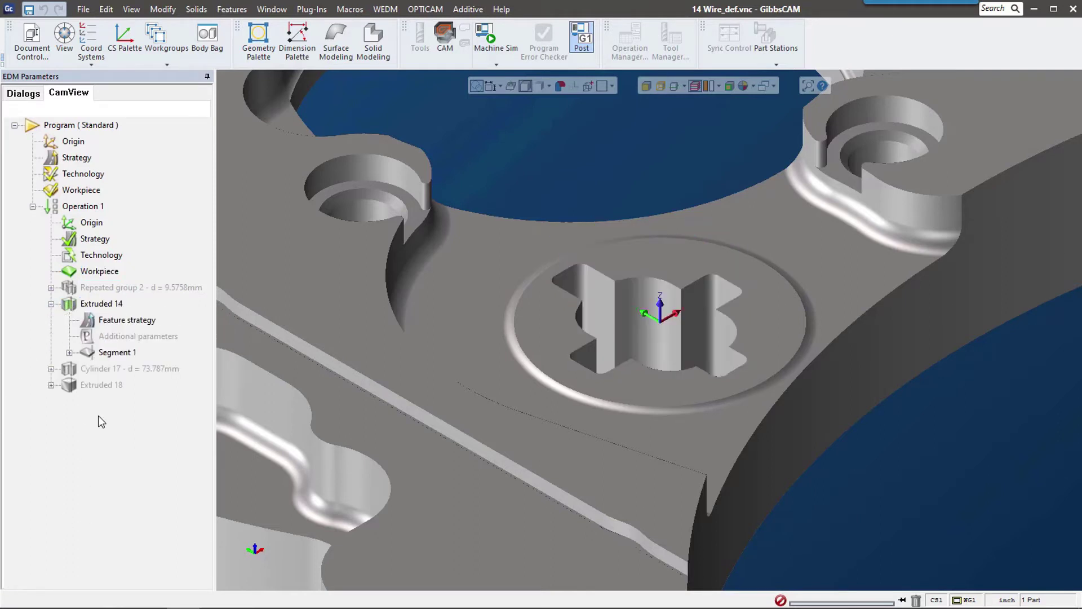
{"action": "double_click", "coordinate": [134, 322]}
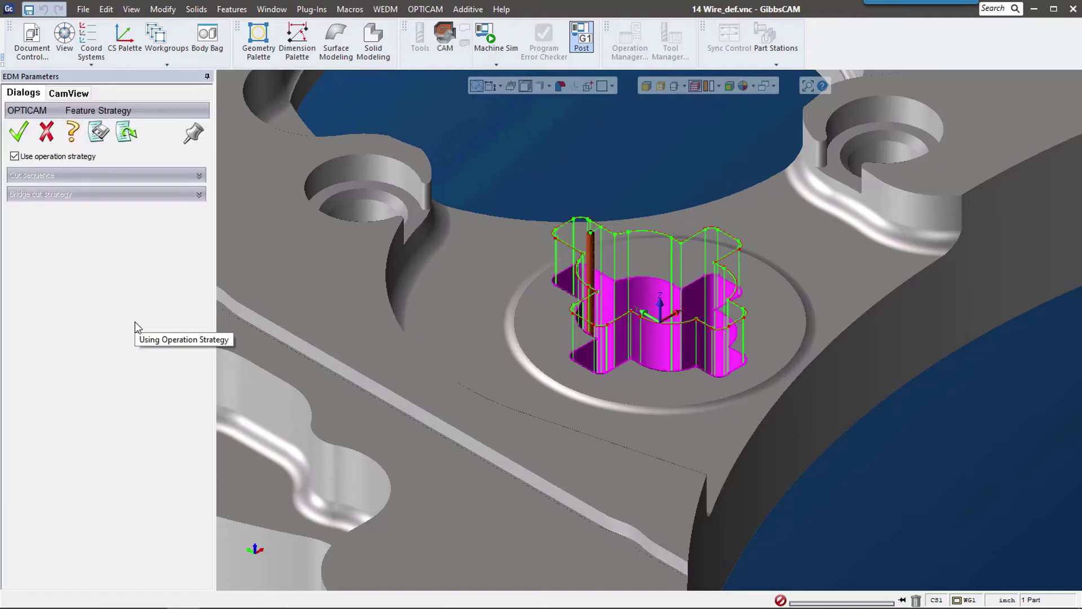
{"action": "left_click", "coordinate": [14, 156]}
{"action": "left_click", "coordinate": [648, 360]}
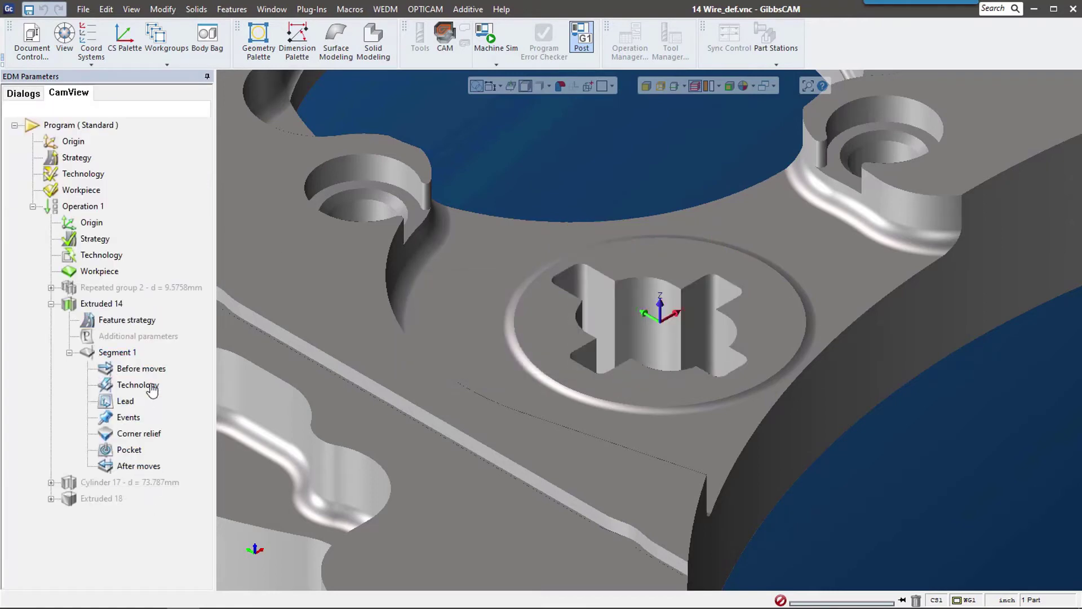
{"action": "left_click", "coordinate": [122, 355]}
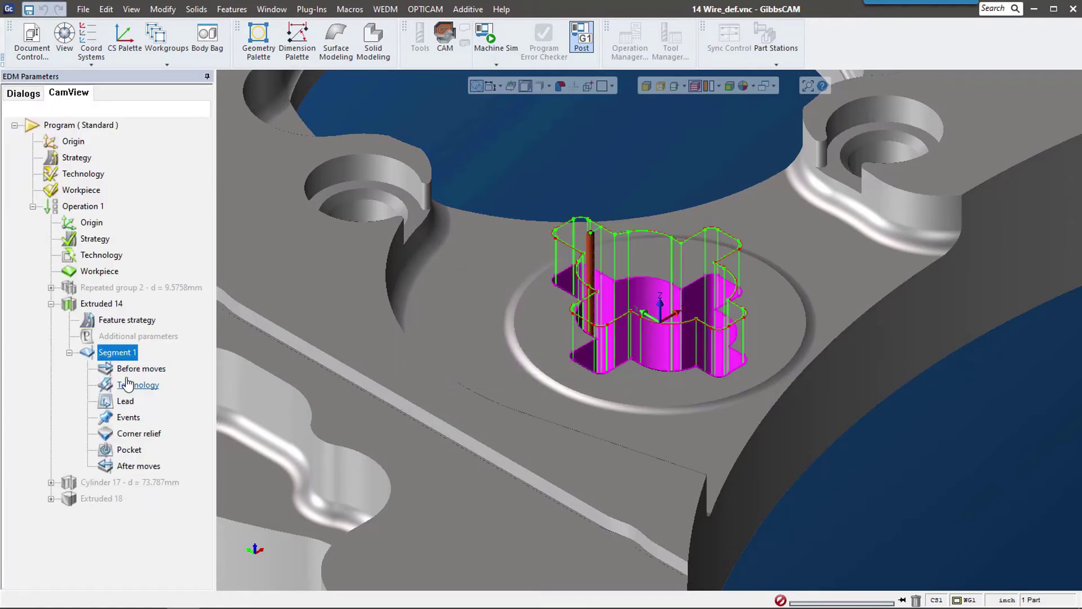
{"action": "left_click", "coordinate": [122, 369]}
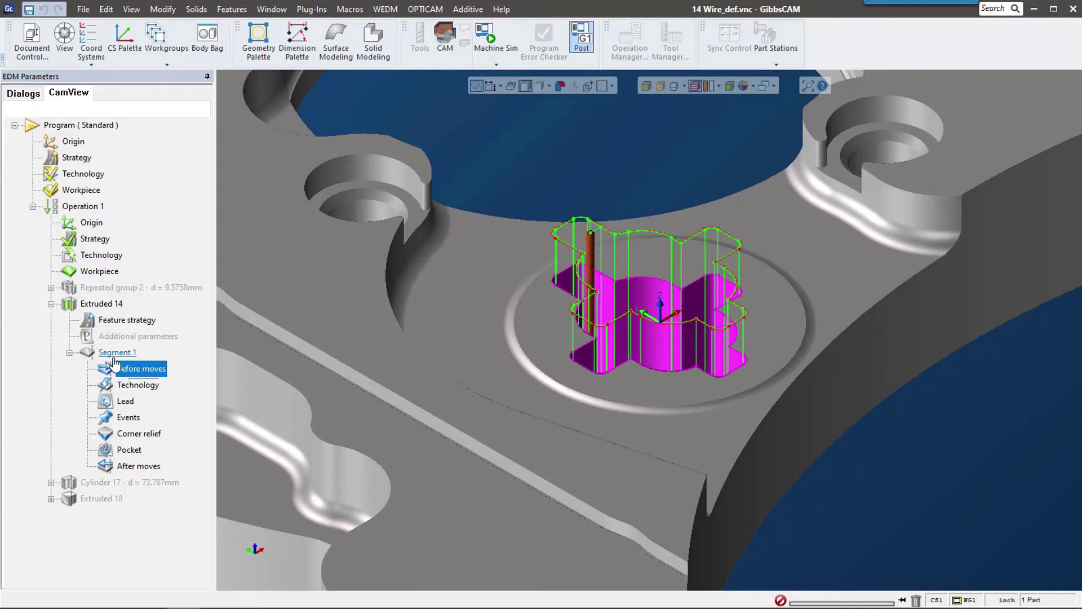
{"action": "left_click", "coordinate": [139, 386]}
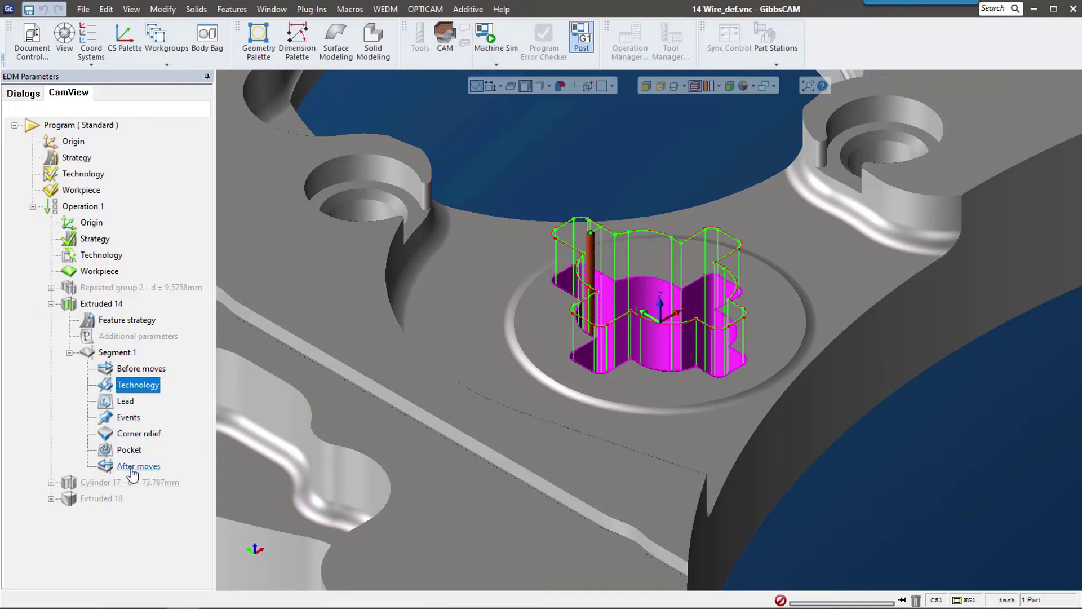
Review Segment 1's lead settings, endpoint and lead on/off, and close them unchanged
{"action": "left_click", "coordinate": [124, 401]}
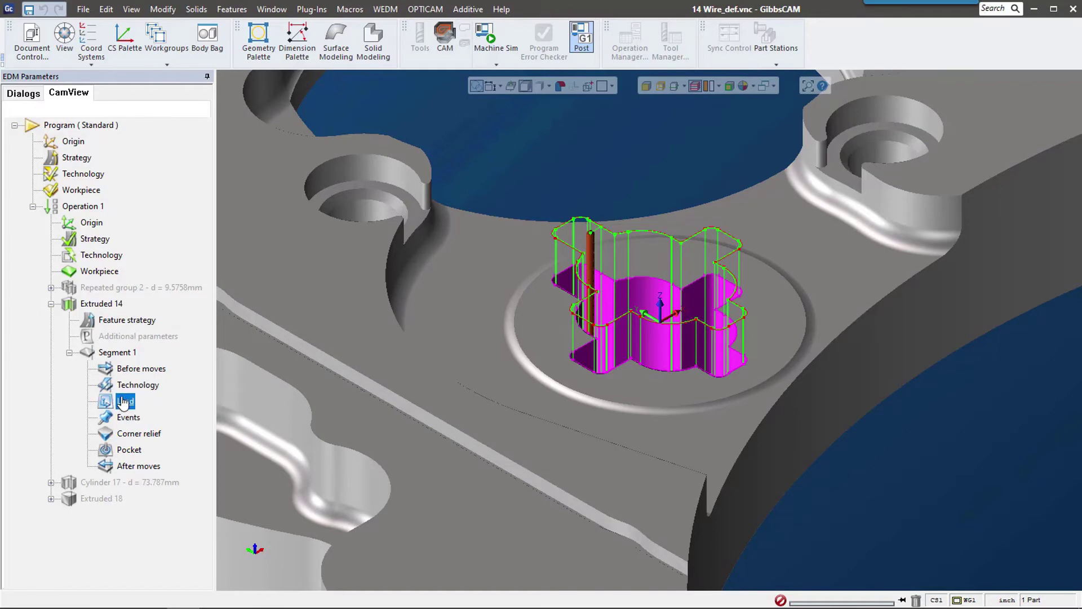
{"action": "double_click", "coordinate": [124, 402]}
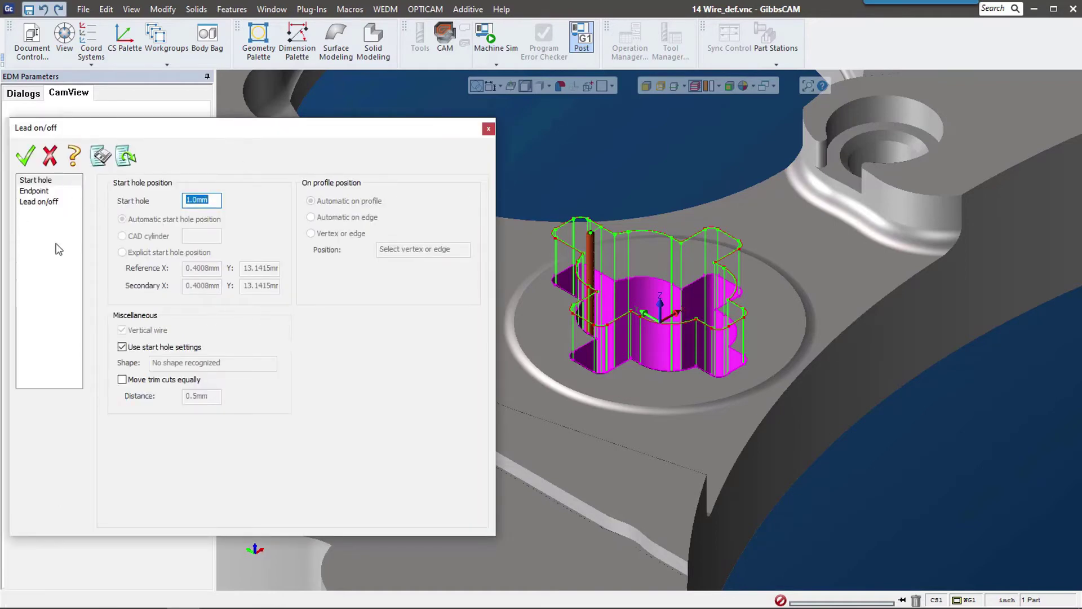
{"action": "left_click", "coordinate": [34, 192]}
{"action": "left_click", "coordinate": [36, 202]}
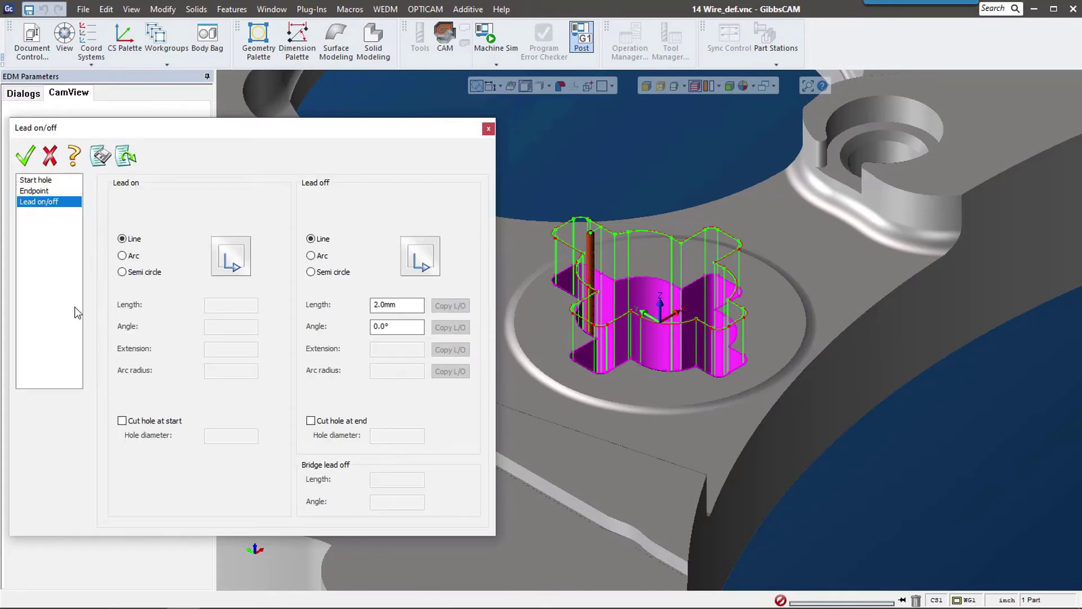
{"action": "left_click", "coordinate": [488, 130]}
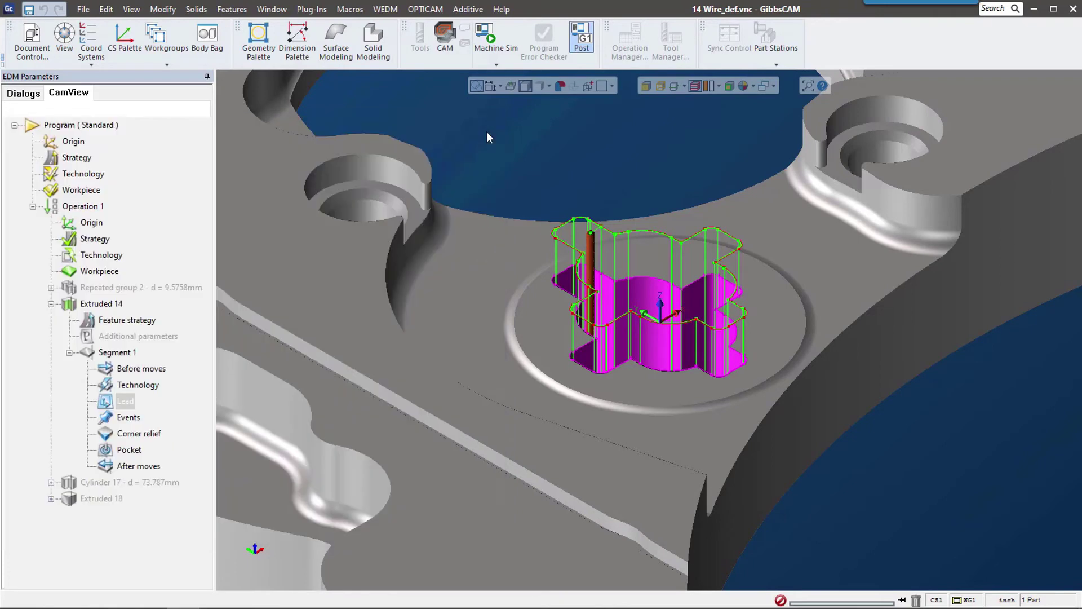
{"action": "left_click", "coordinate": [125, 561]}
Start a solid simulation of Operation 1 and orient the workpiece view
{"action": "left_click", "coordinate": [51, 303]}
{"action": "right_click", "coordinate": [84, 206]}
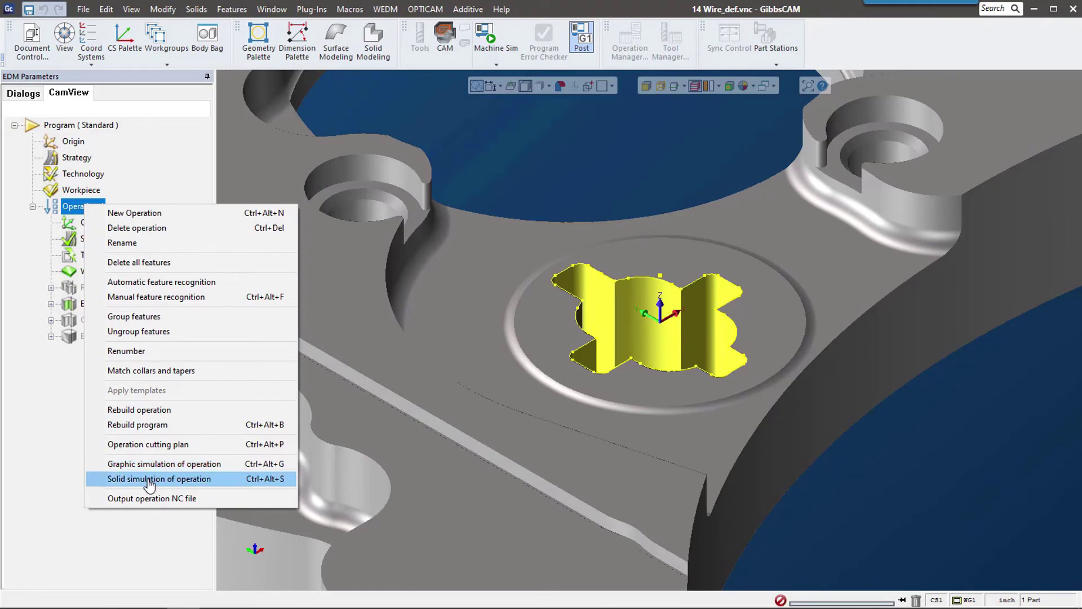
{"action": "left_click", "coordinate": [210, 479]}
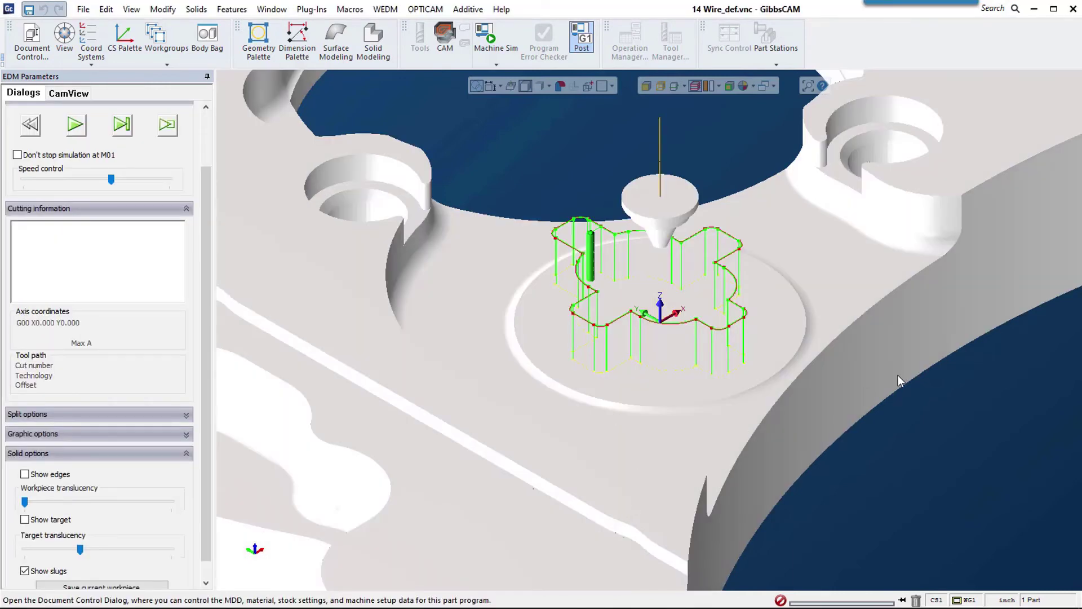
{"action": "middle_click_drag", "start_coordinate": [951, 466], "coordinate": [642, 300]}
{"action": "scroll", "coordinate": [658, 294], "scroll_direction": "up", "scroll_amount": 2}
Play the simulation at reduced speed, orbiting to follow the wire cutting Extruded 14
{"action": "left_click_drag", "start_coordinate": [111, 180], "coordinate": [87, 180]}
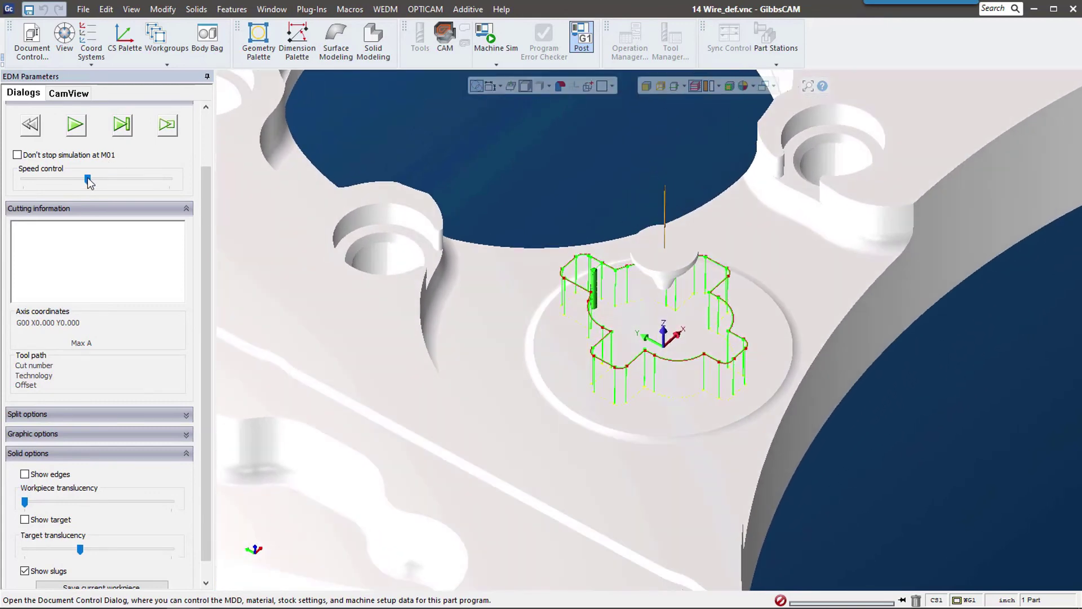
{"action": "left_click", "coordinate": [76, 125]}
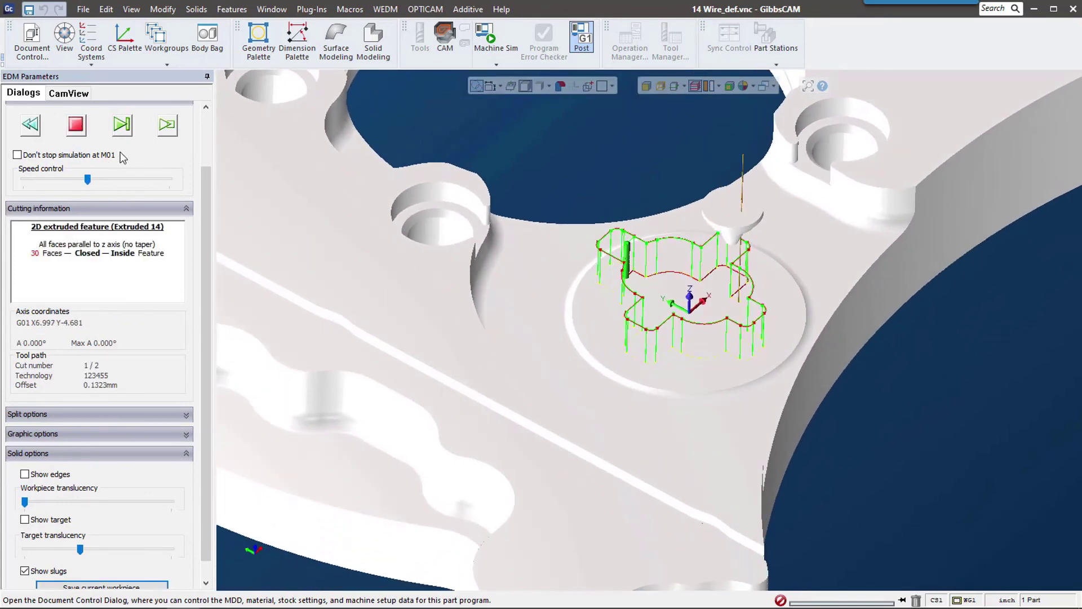
{"action": "left_click_drag", "start_coordinate": [88, 179], "coordinate": [23, 179]}
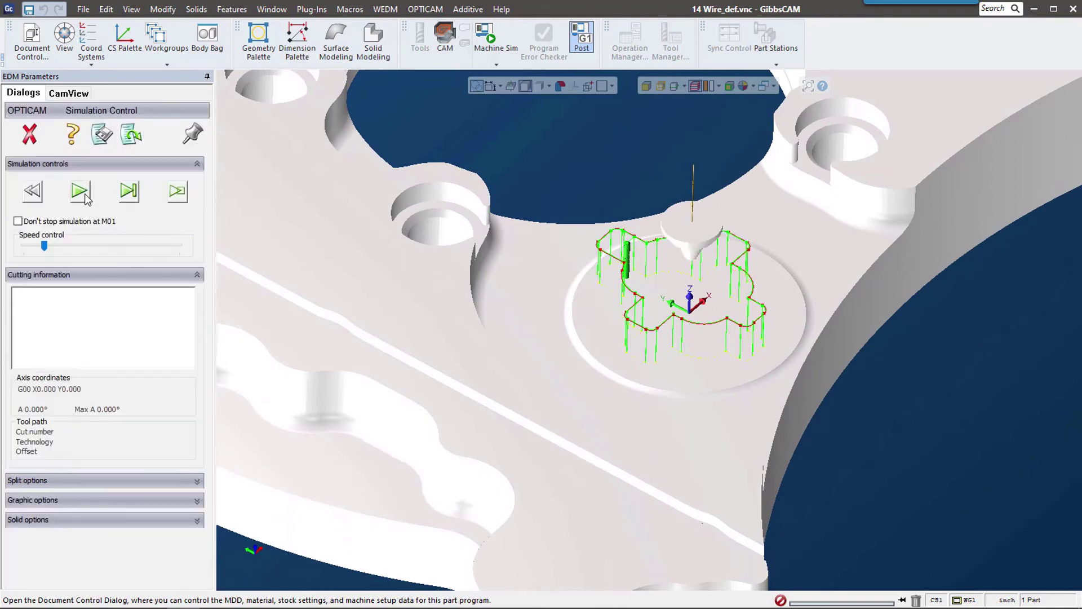
{"action": "middle_click_drag", "start_coordinate": [635, 279], "coordinate": [674, 307]}
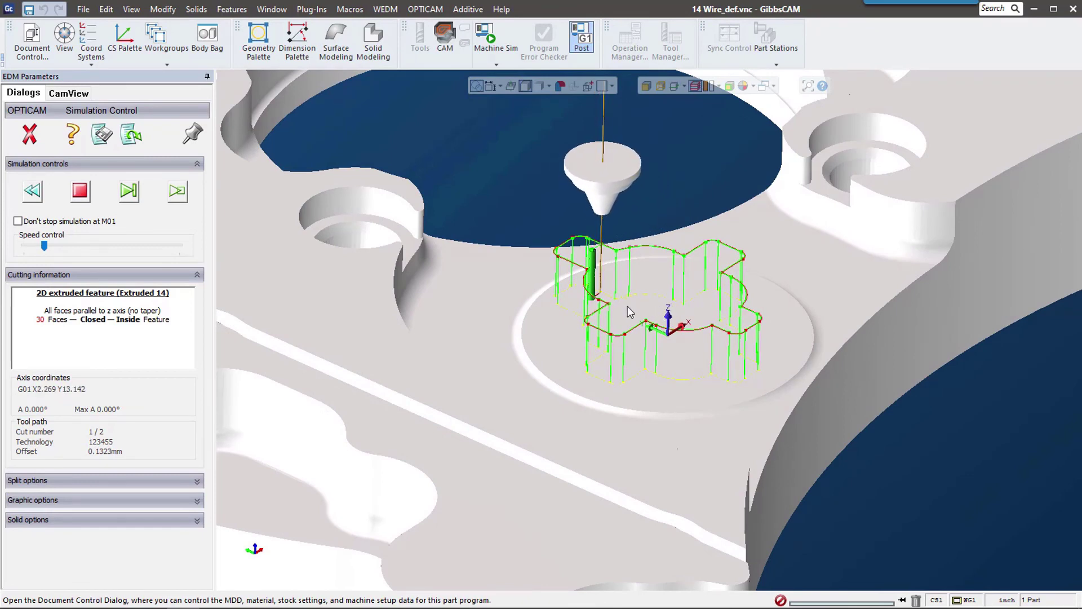
{"action": "middle_click_drag", "start_coordinate": [629, 310], "coordinate": [603, 311]}
{"action": "left_click_drag", "start_coordinate": [55, 251], "coordinate": [73, 252]}
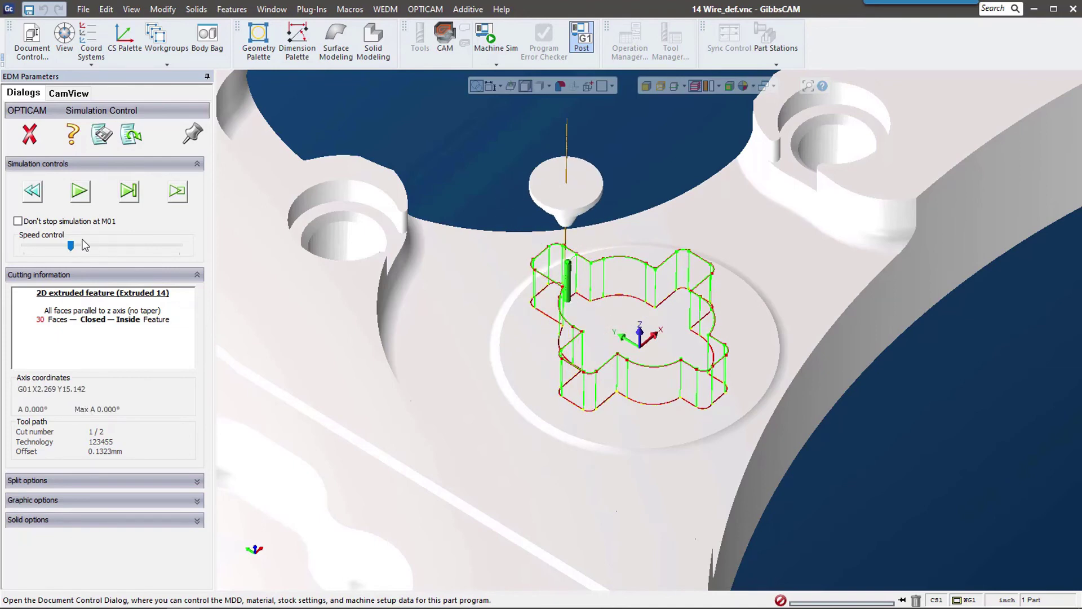
{"action": "middle_click_drag", "start_coordinate": [489, 432], "coordinate": [535, 452]}
Resume the simulation until the slug is cut free, then remove the red slug
{"action": "left_click", "coordinate": [80, 193]}
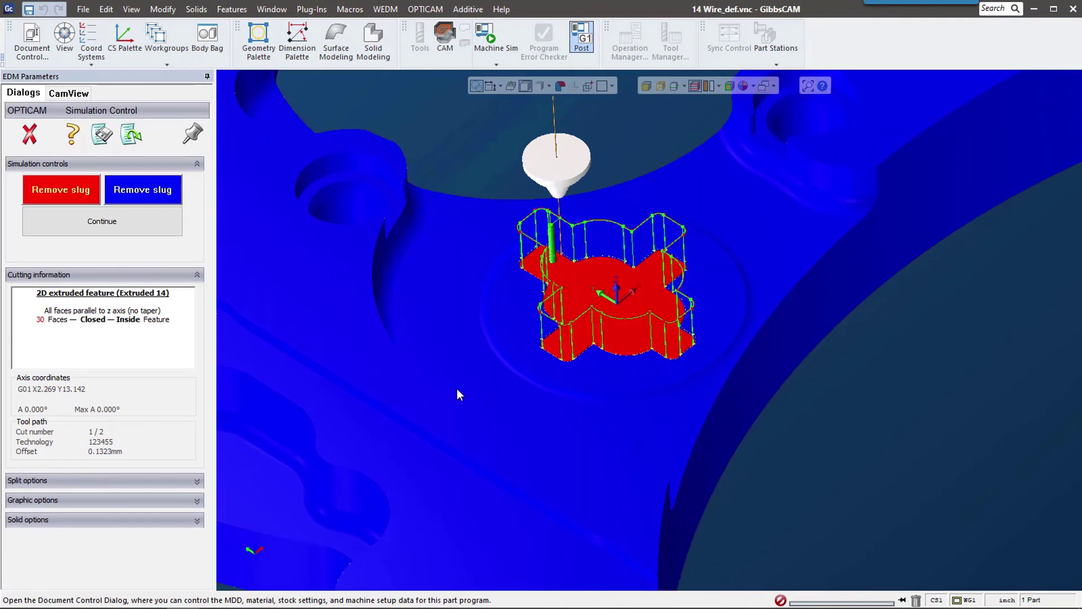
{"action": "middle_click_drag", "start_coordinate": [458, 394], "coordinate": [298, 341]}
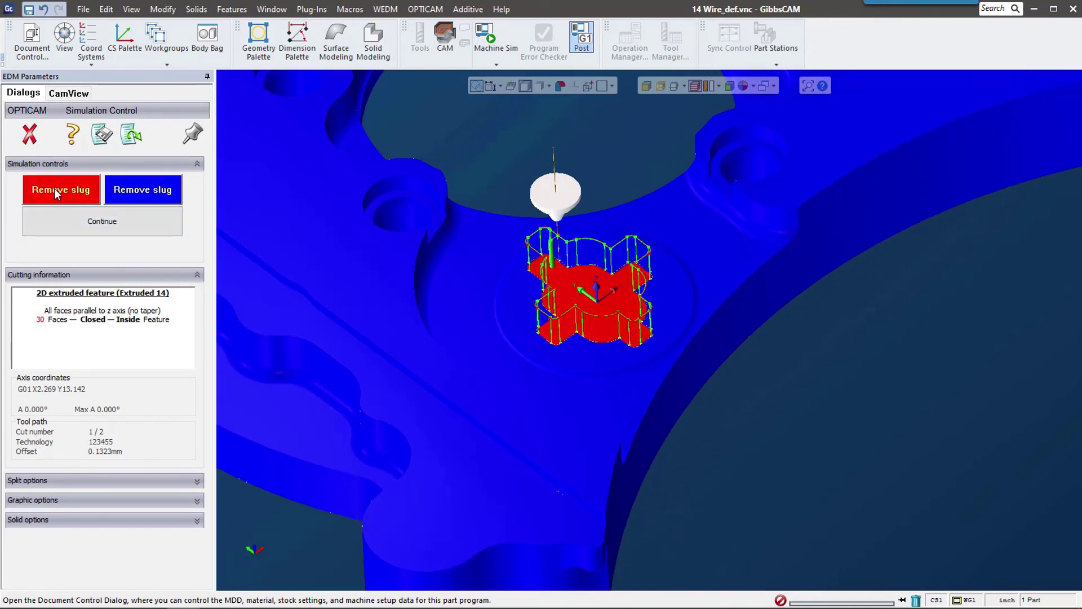
{"action": "left_click", "coordinate": [90, 196]}
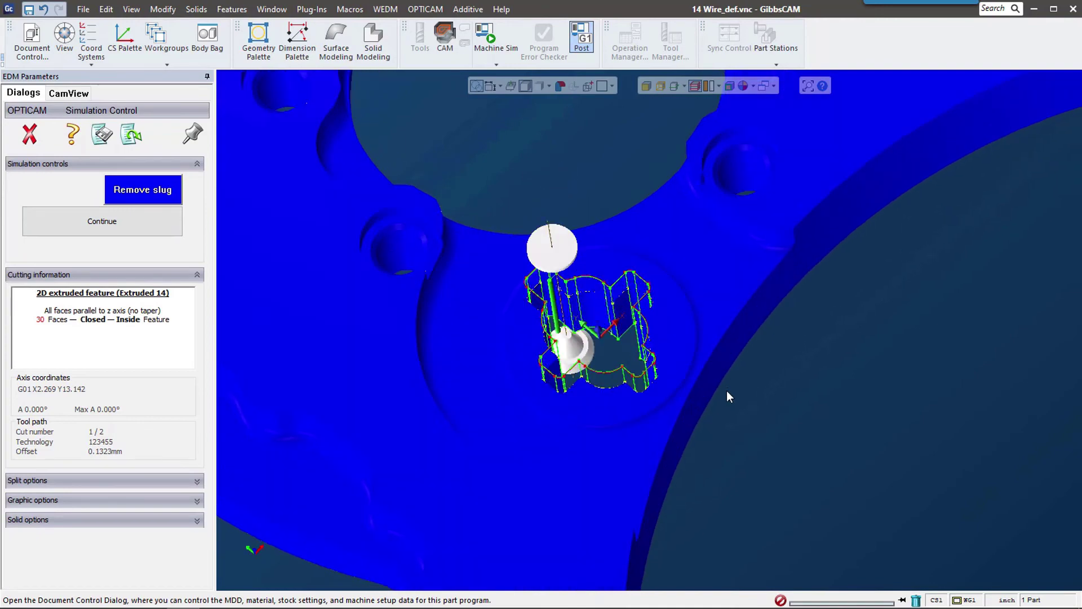